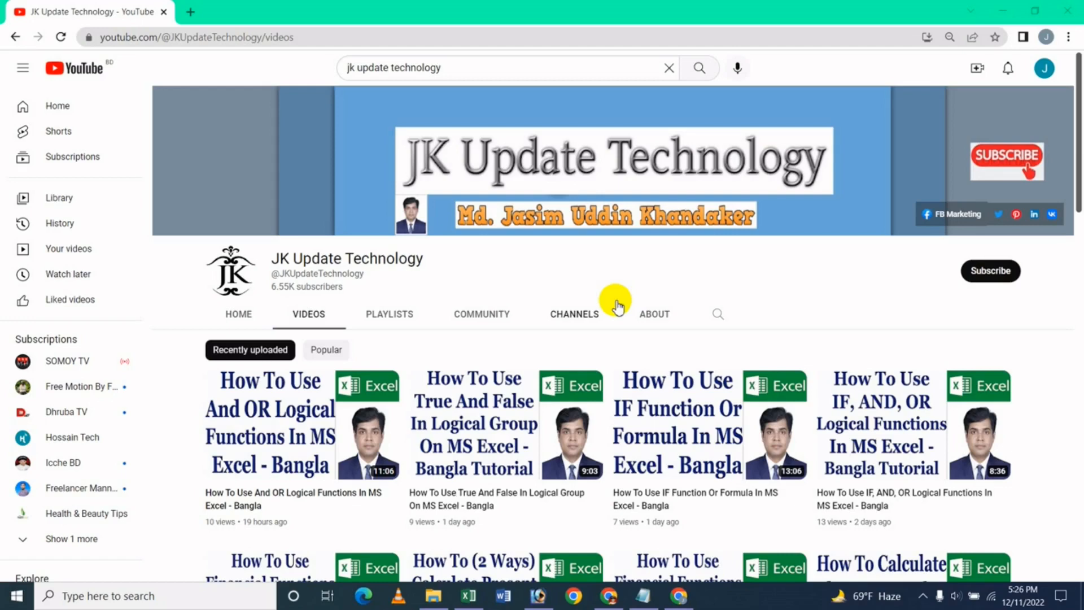
pyautogui.click(468, 597)
pyautogui.click(515, 392)
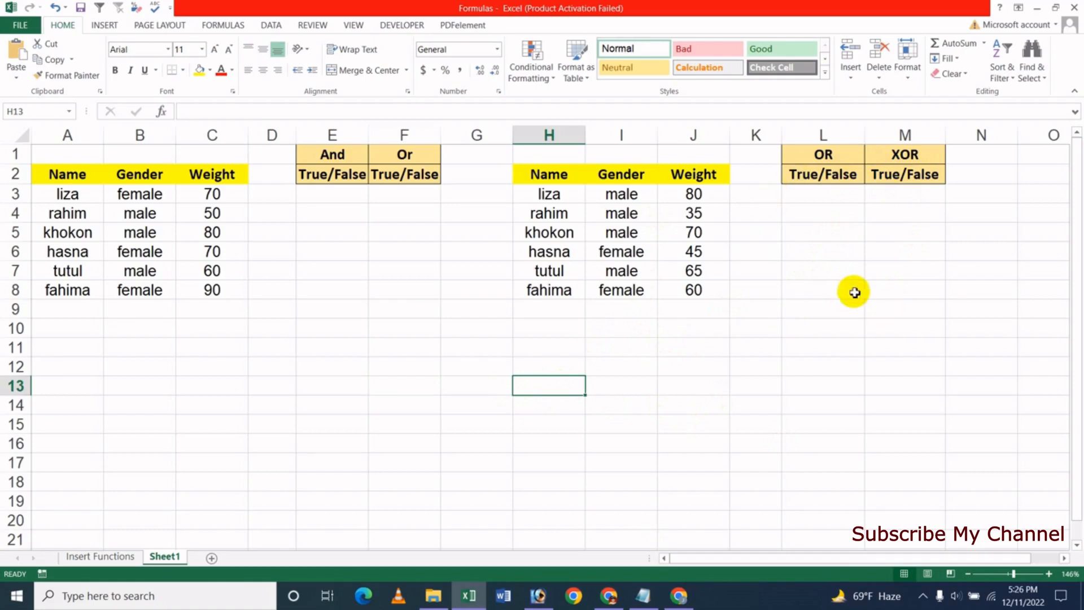
pyautogui.click(815, 254)
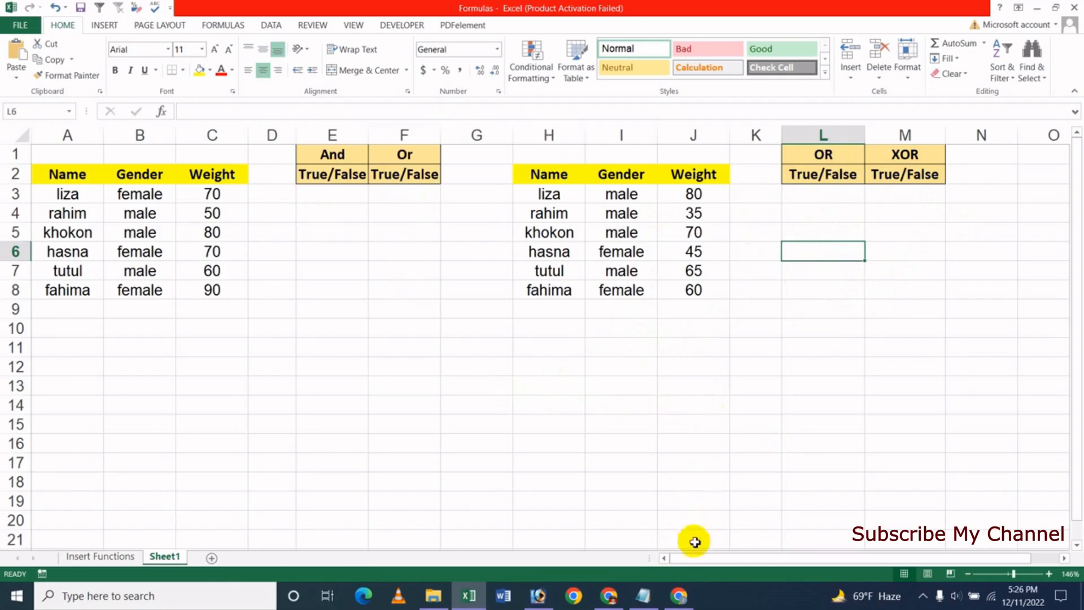
pyautogui.click(679, 596)
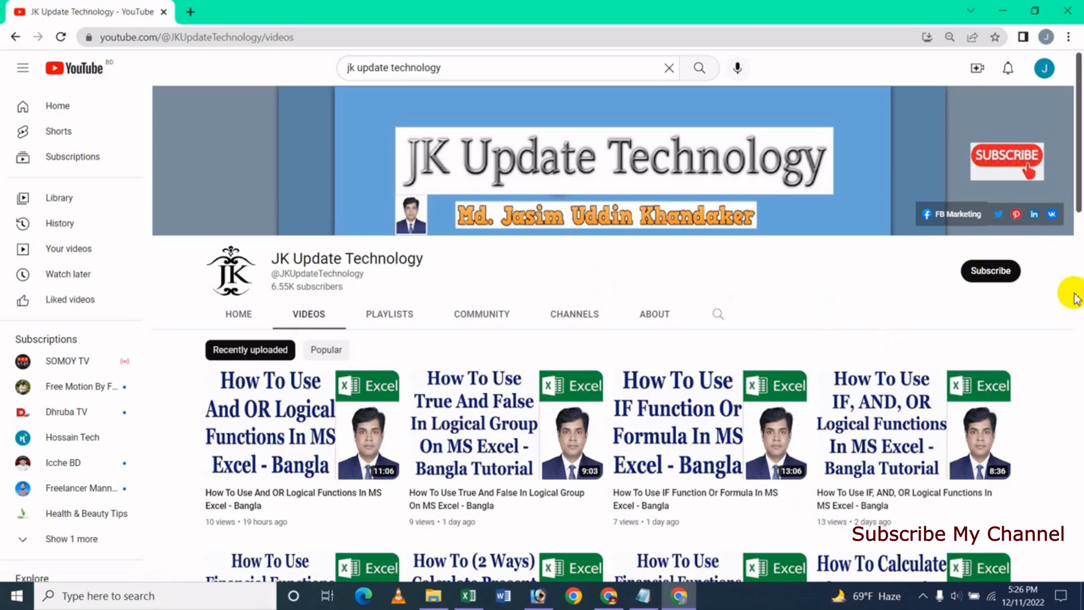
# Switch to the Formulas workbook in Excel and select cell L3 under the OR heading
pyautogui.click(468, 596)
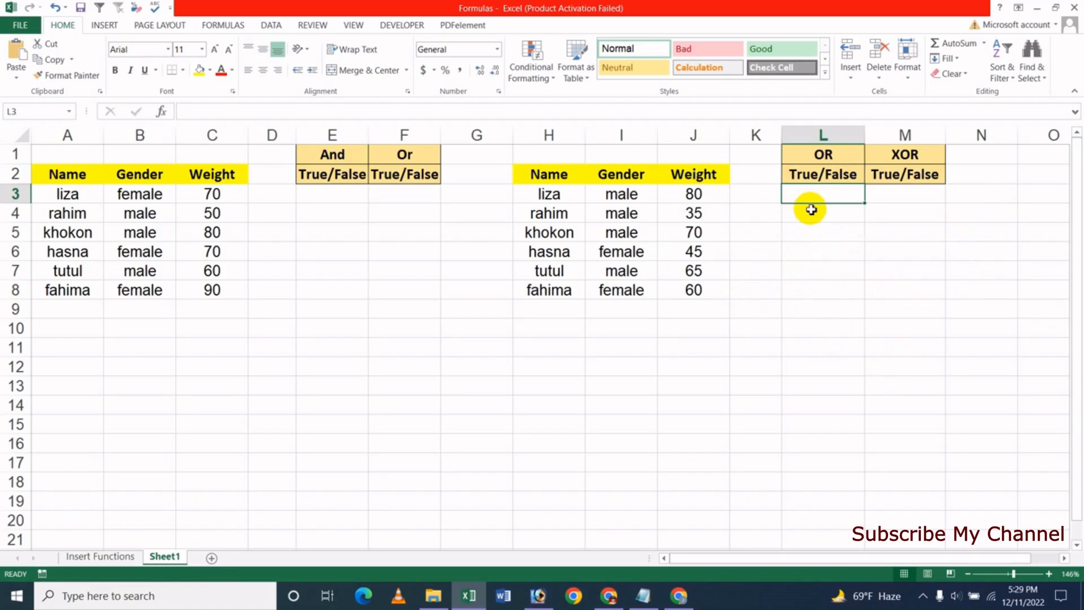
pyautogui.click(797, 232)
pyautogui.click(821, 194)
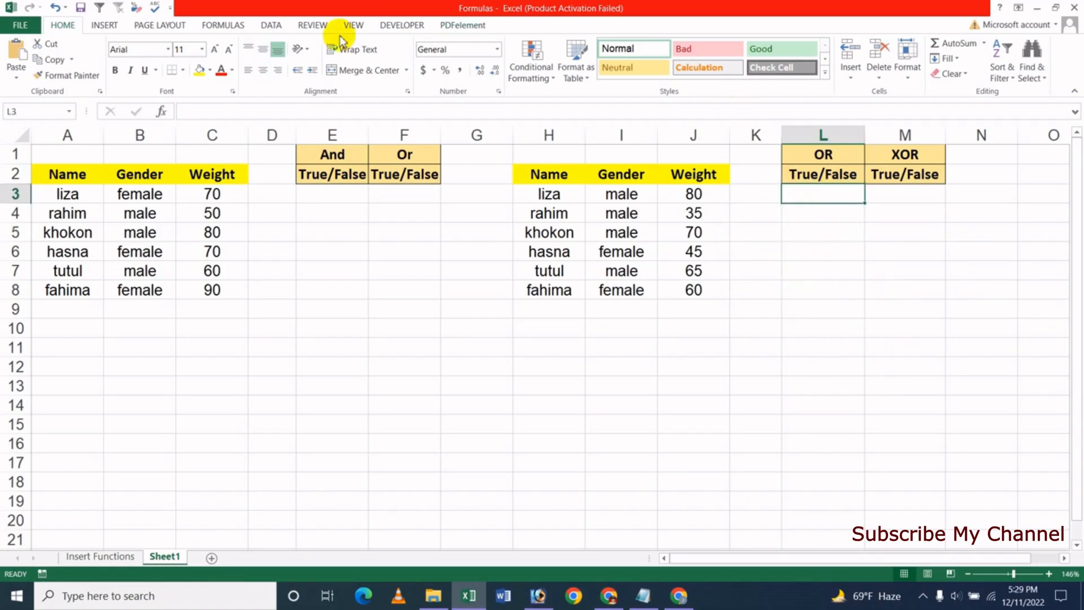
pyautogui.click(223, 25)
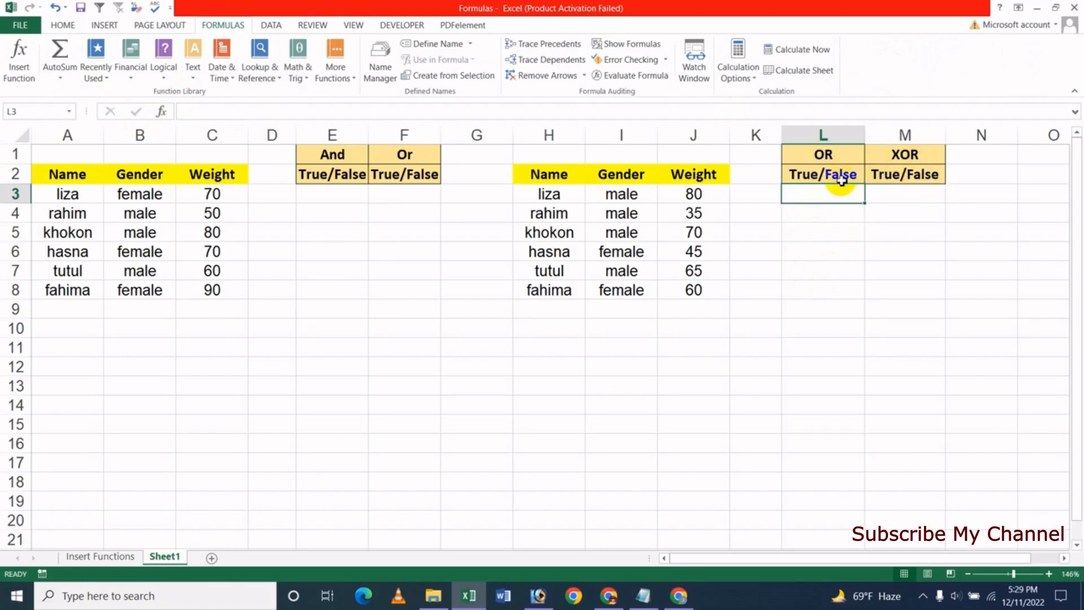
pyautogui.click(163, 76)
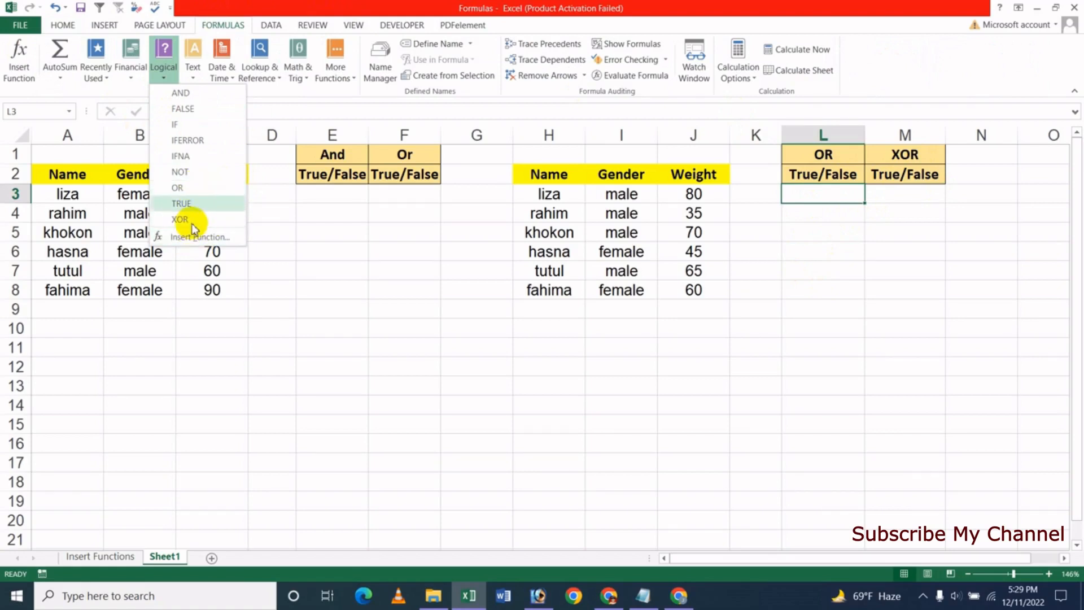
pyautogui.click(207, 188)
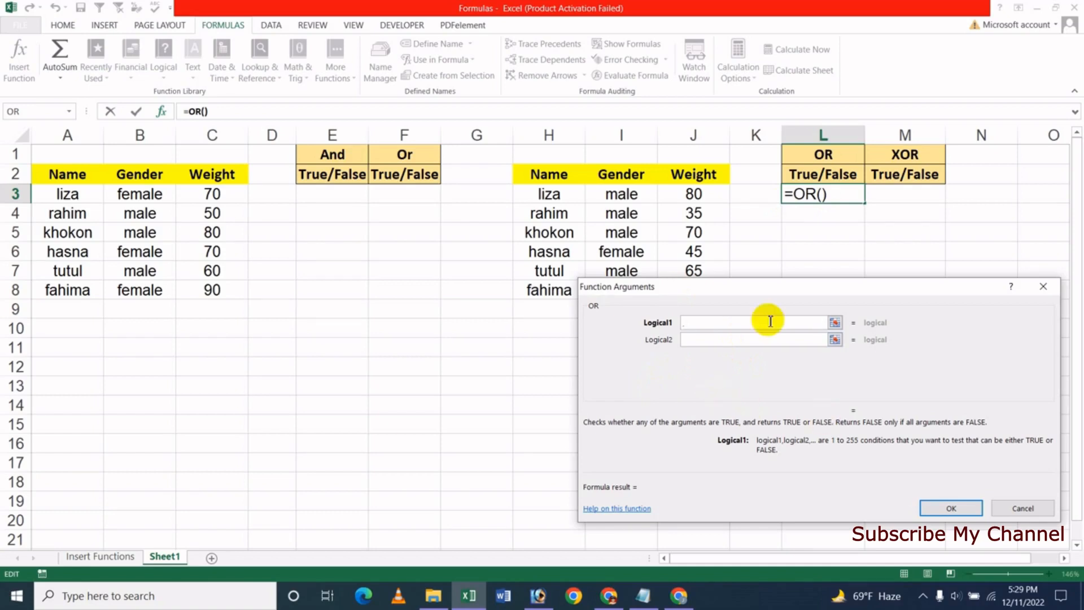
pyautogui.click(1022, 508)
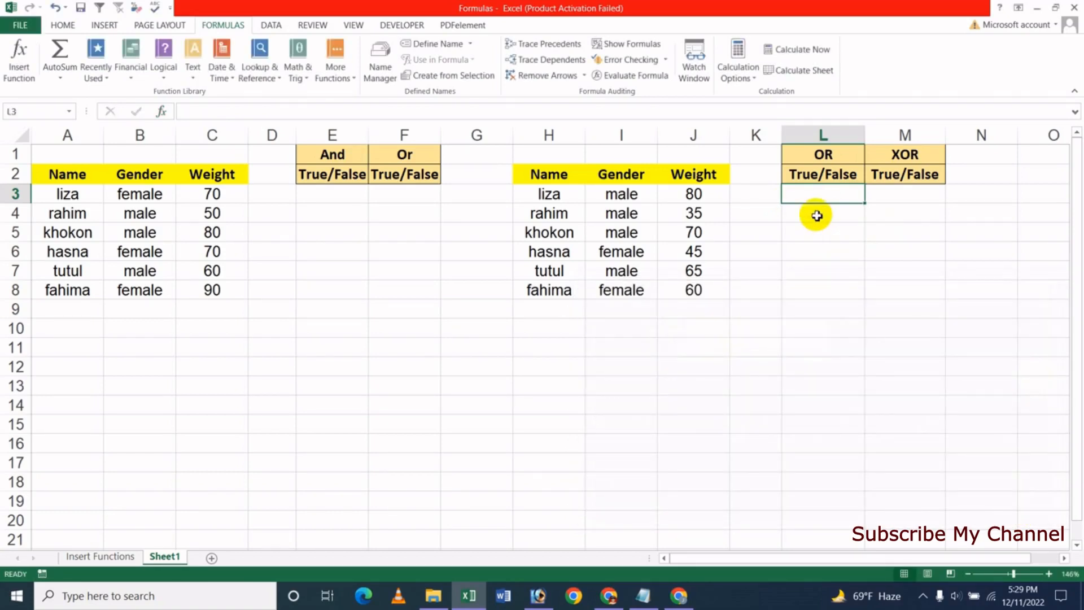
# Enter the formula =OR(I3="male",J3>=60) in cell L3 to test the first person's gender and weight
pyautogui.write('=')
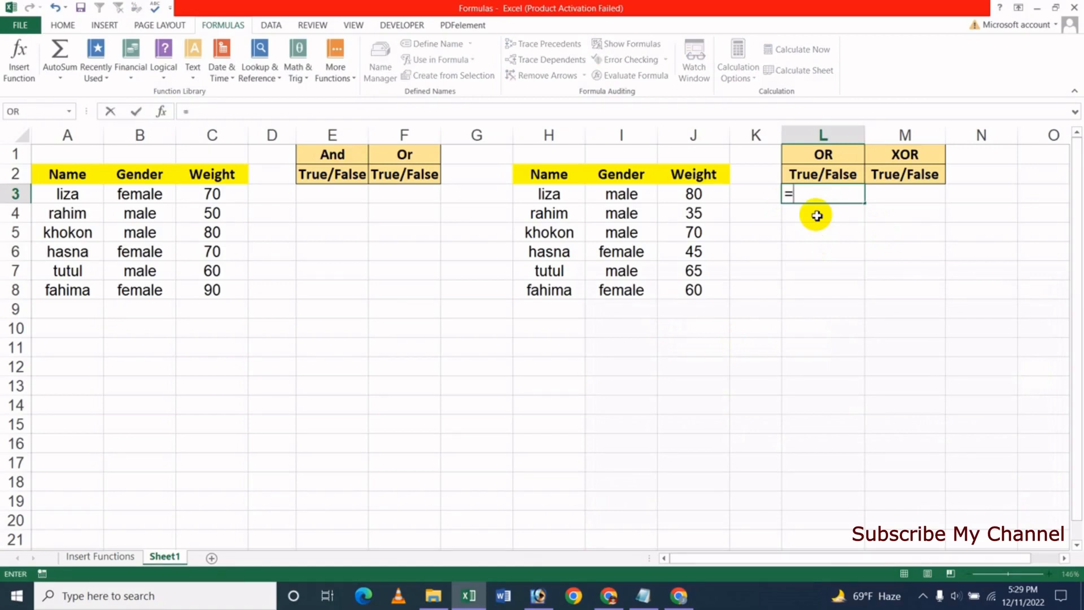
pyautogui.write('o')
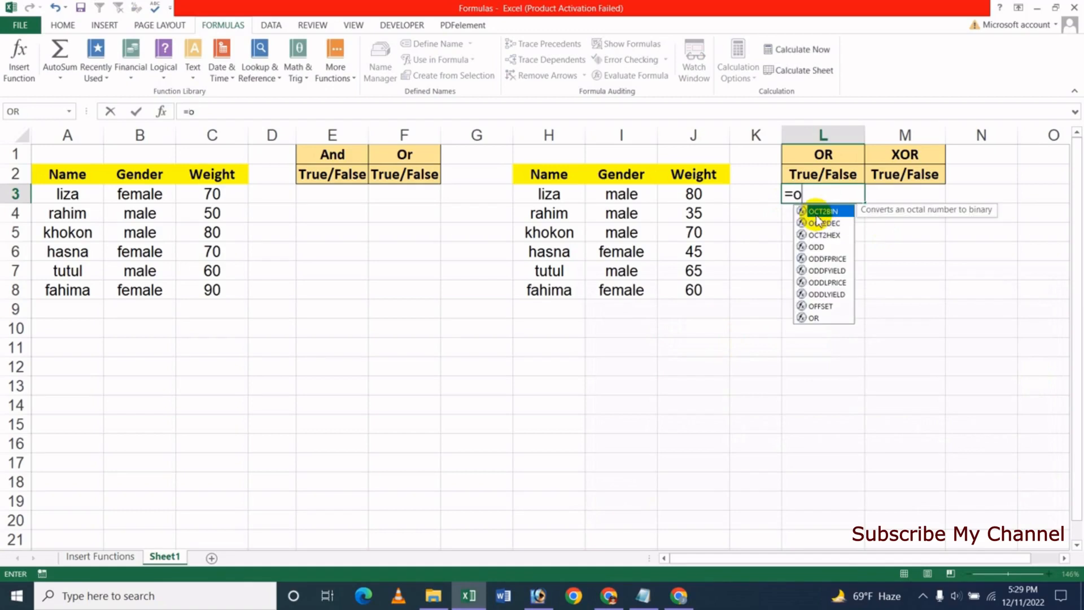
pyautogui.write('r')
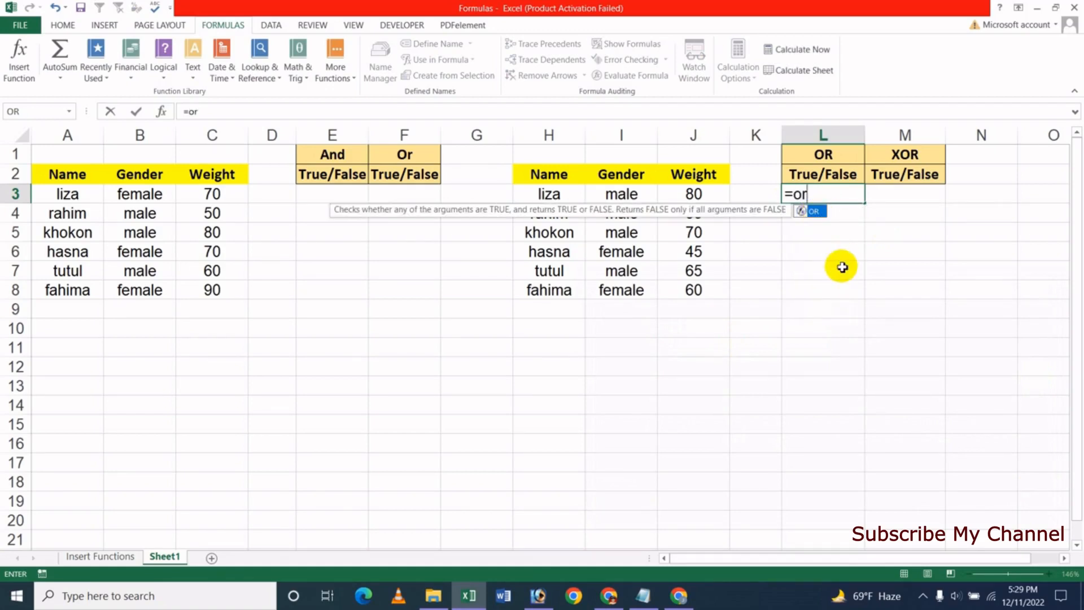
pyautogui.press('Tab')
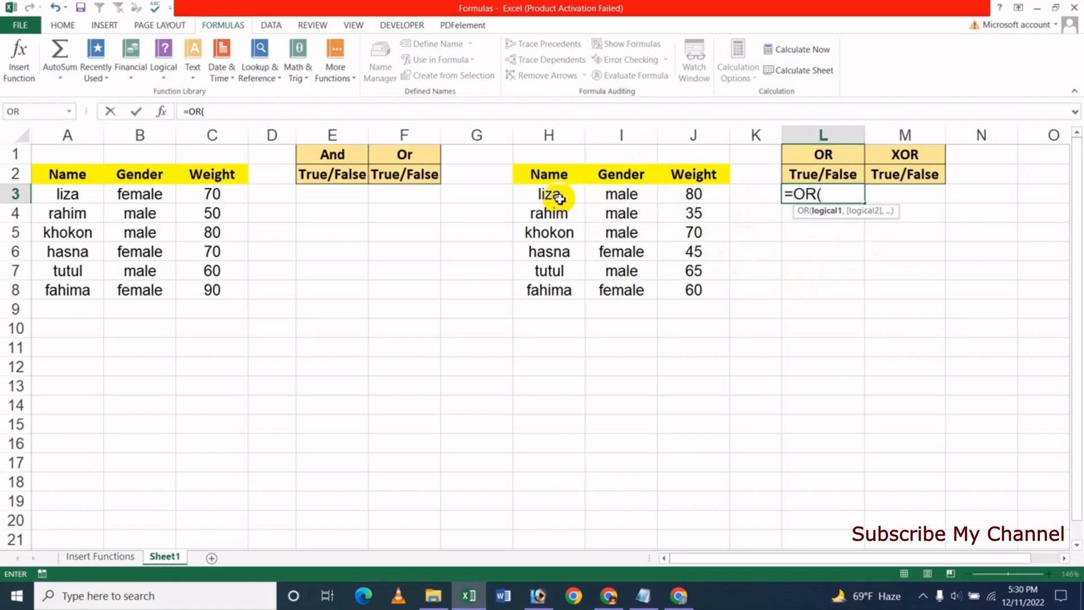
pyautogui.click(622, 195)
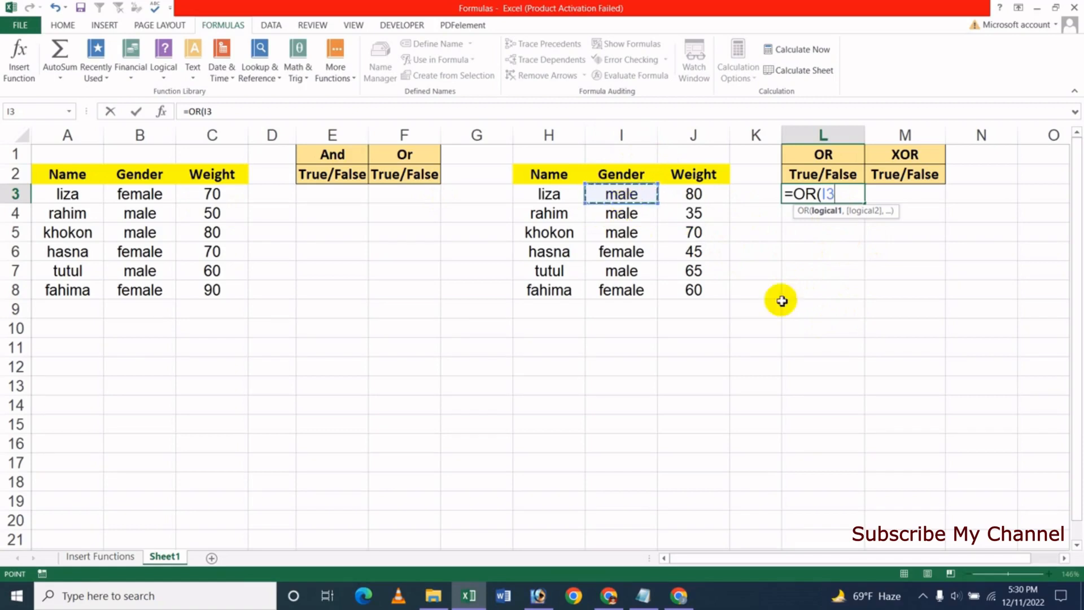
pyautogui.write('=')
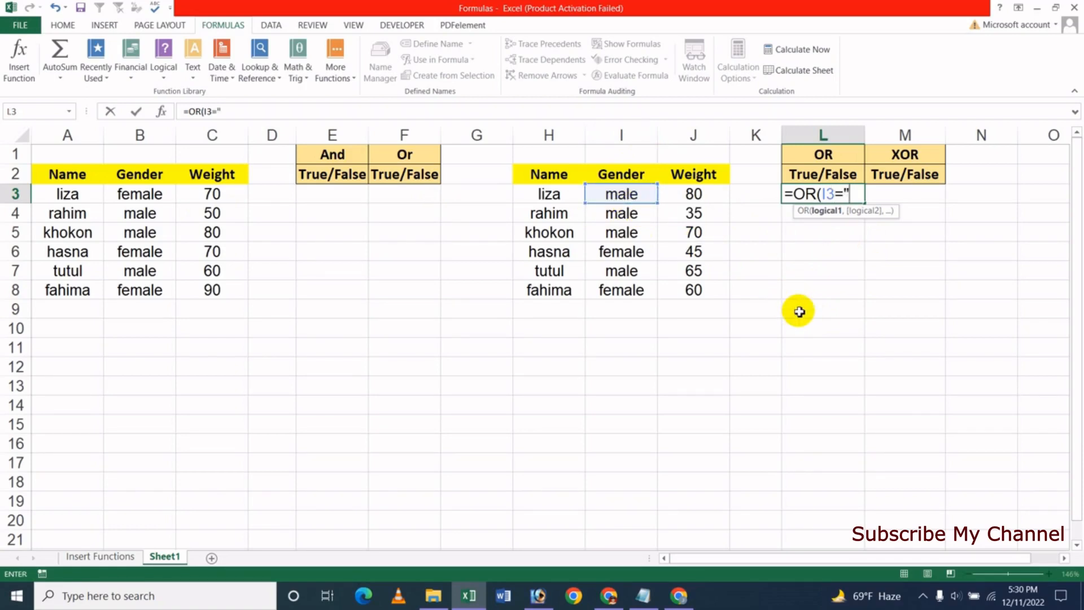
pyautogui.write('"male')
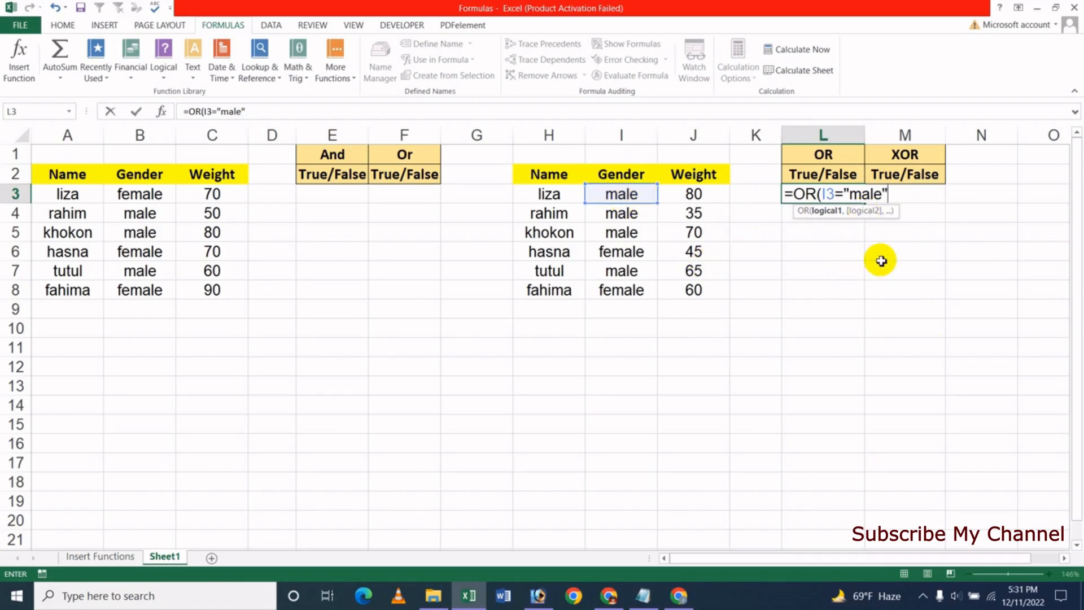
pyautogui.write(',')
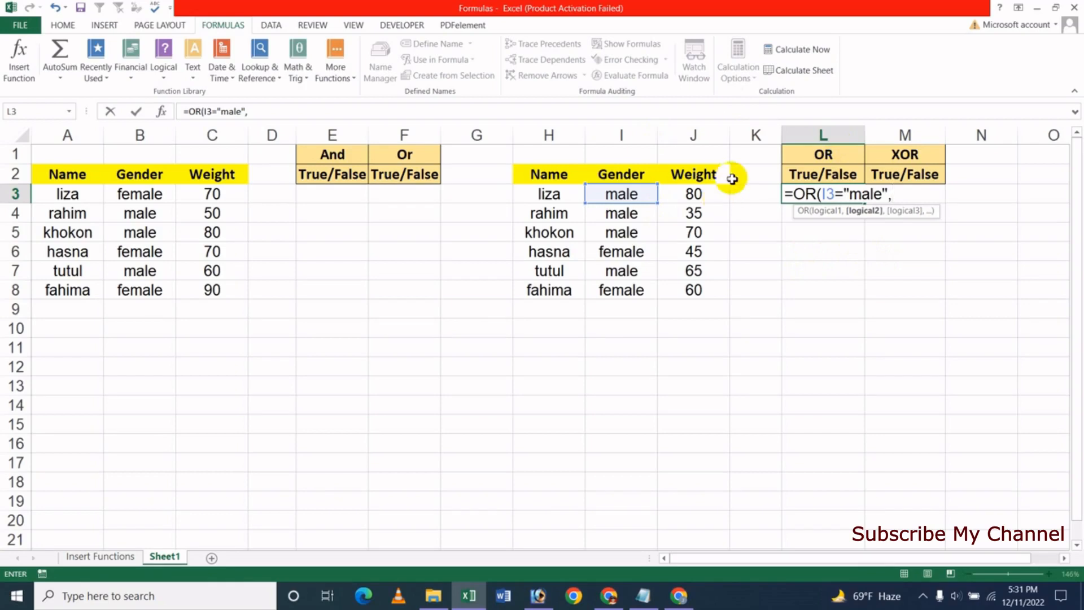
pyautogui.click(698, 196)
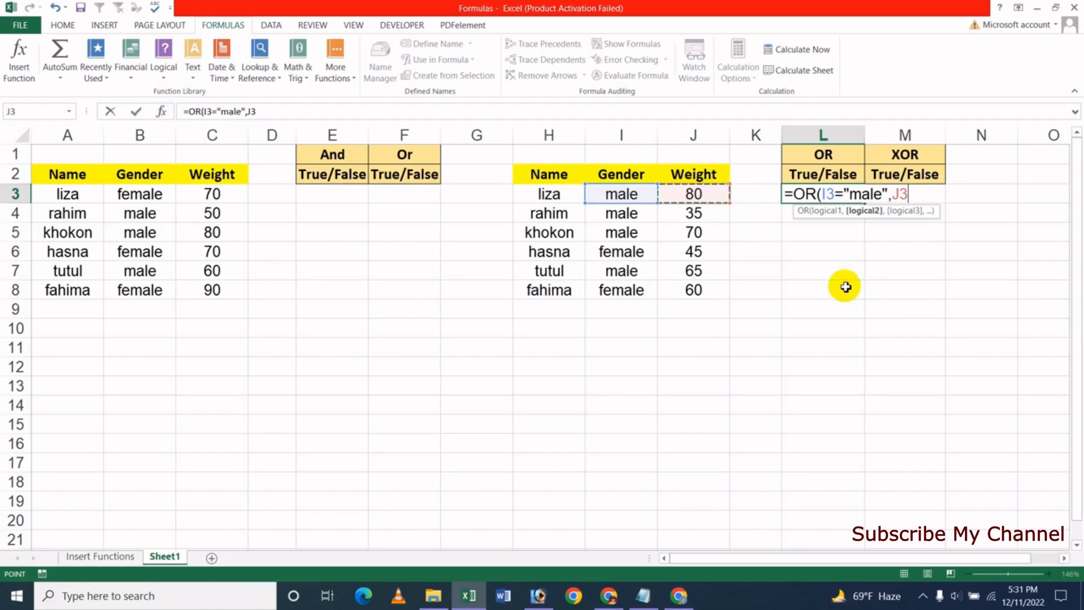
pyautogui.write('>=60')
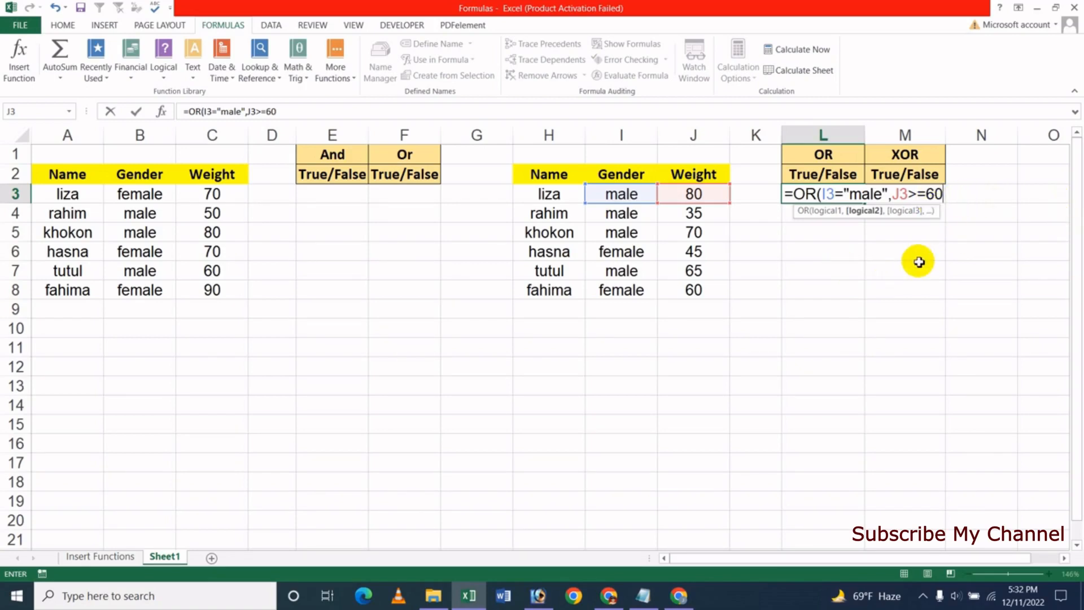
pyautogui.press('Return')
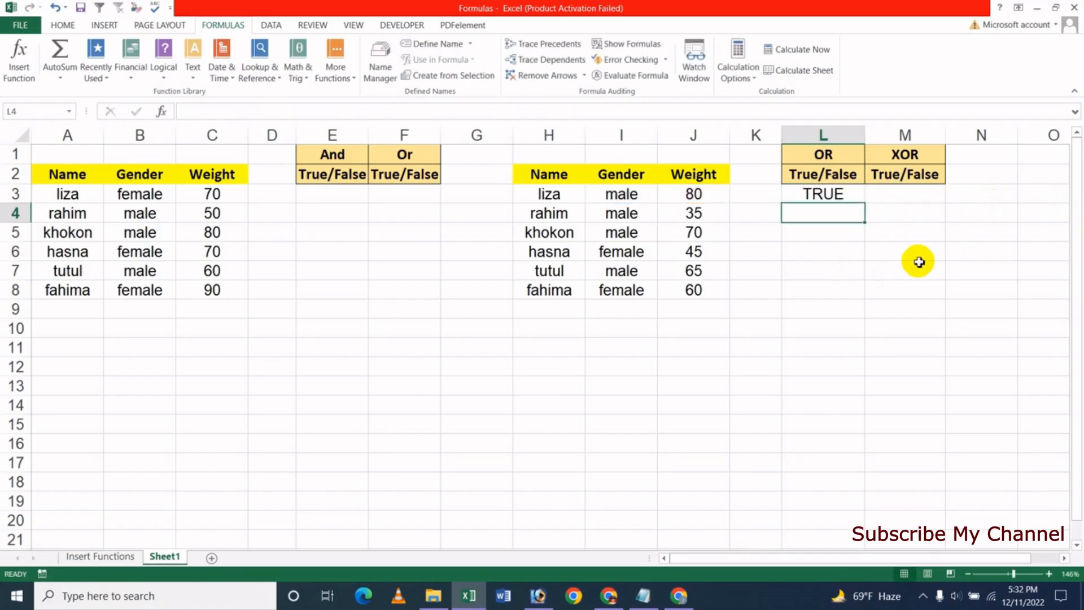
# Copy the OR formula from L3 down through L8 for the remaining people
pyautogui.click(824, 195)
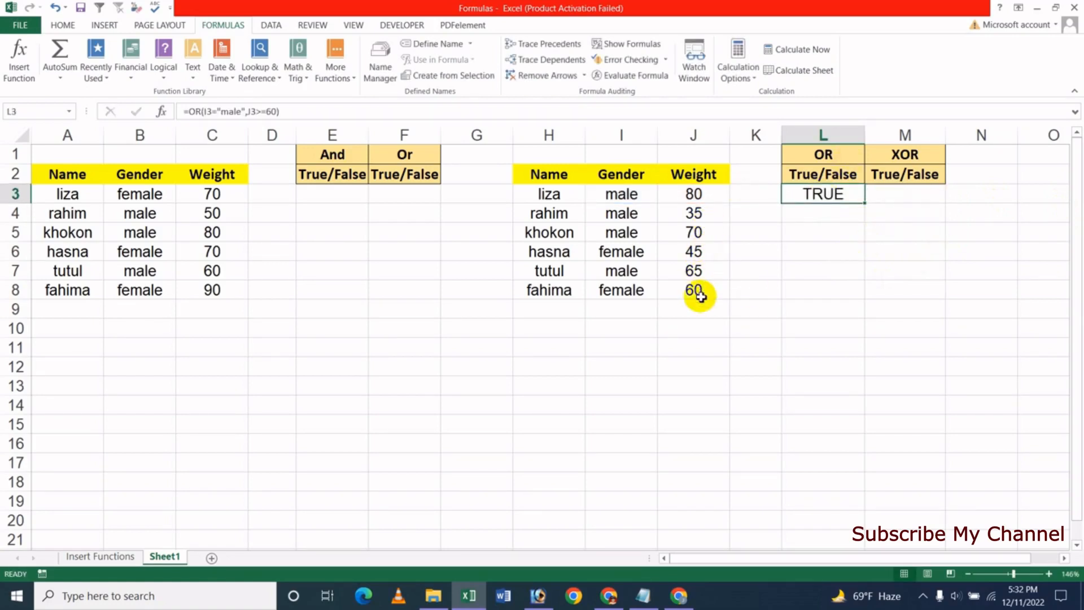
pyautogui.moveTo(868, 206); pyautogui.dragTo(866, 296)
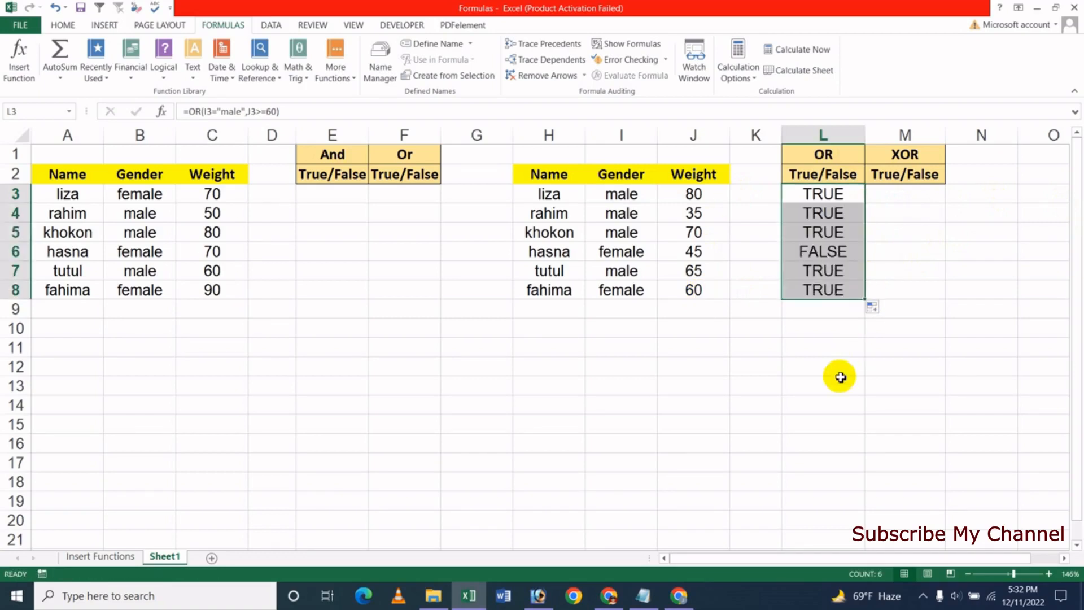
pyautogui.click(829, 334)
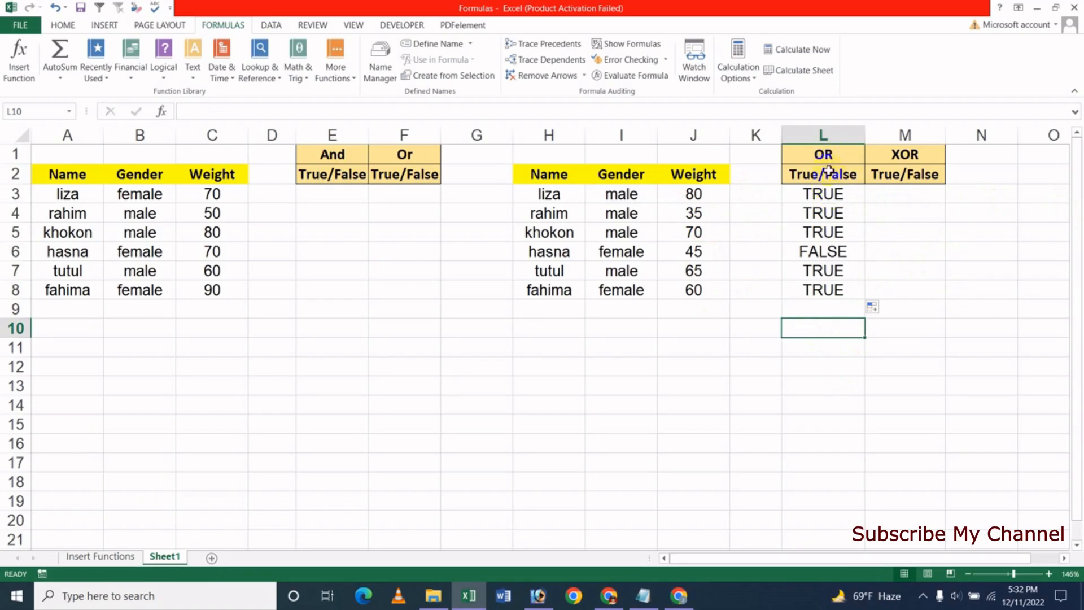
# Examine the OR results in L3:L8 against each row's gender and weight in columns I and J
pyautogui.click(826, 195)
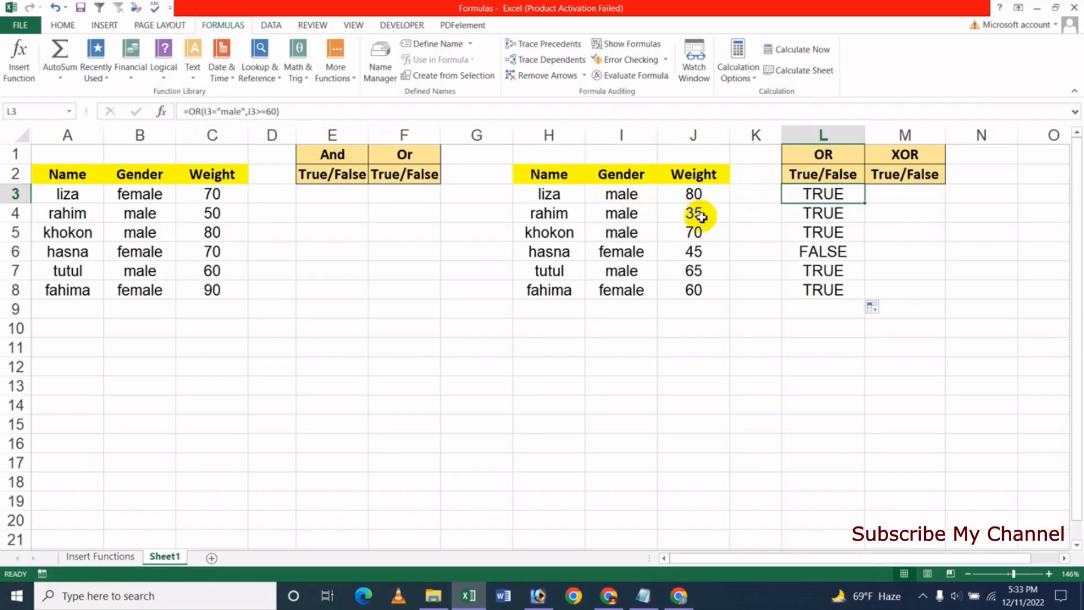
pyautogui.click(835, 215)
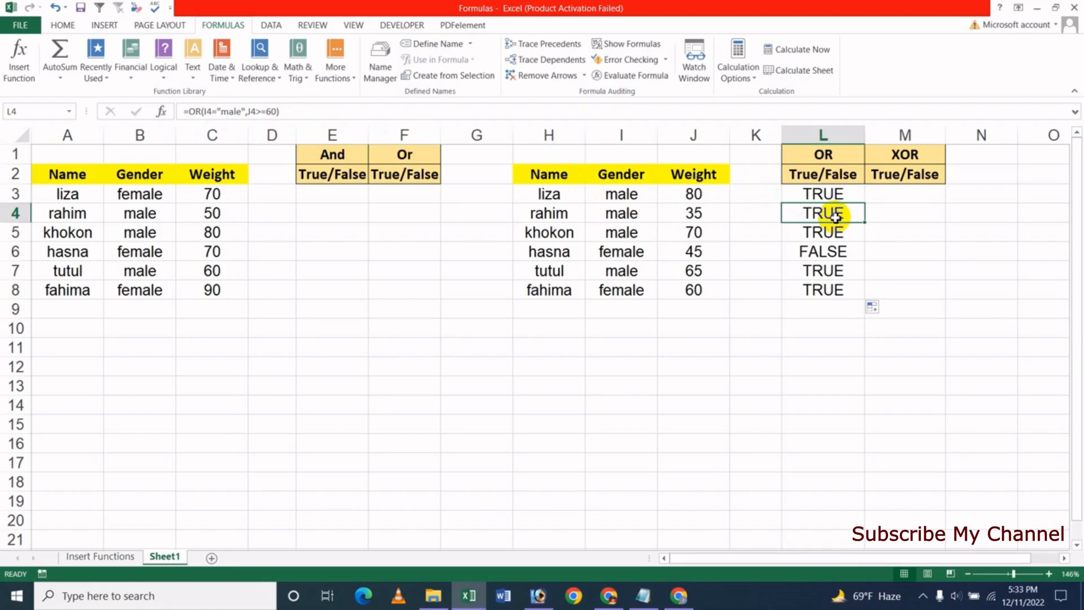
pyautogui.click(633, 234)
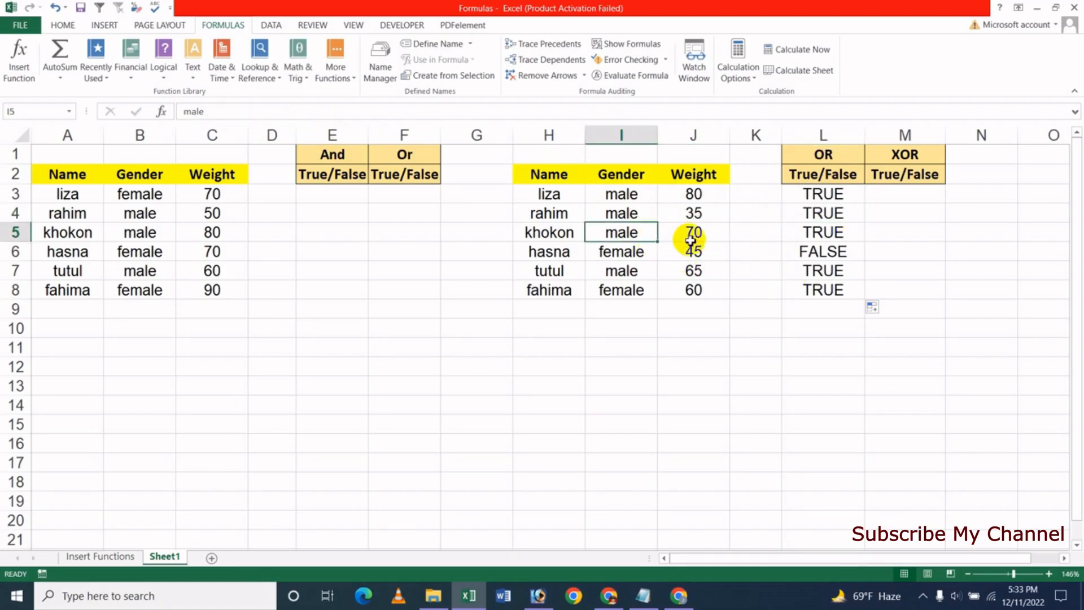
pyautogui.click(829, 236)
pyautogui.click(634, 252)
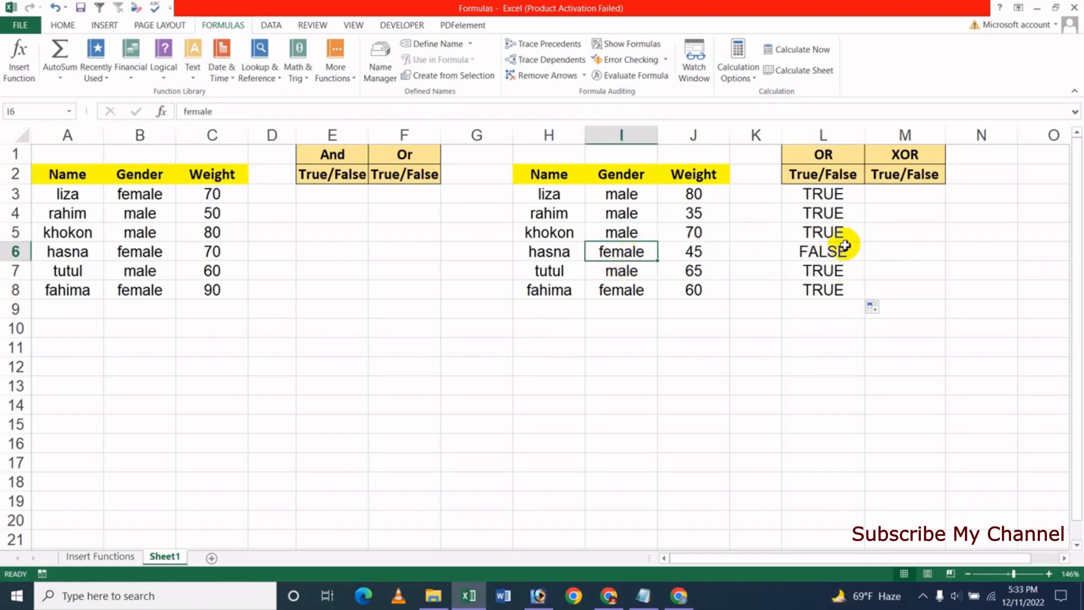
pyautogui.click(843, 197)
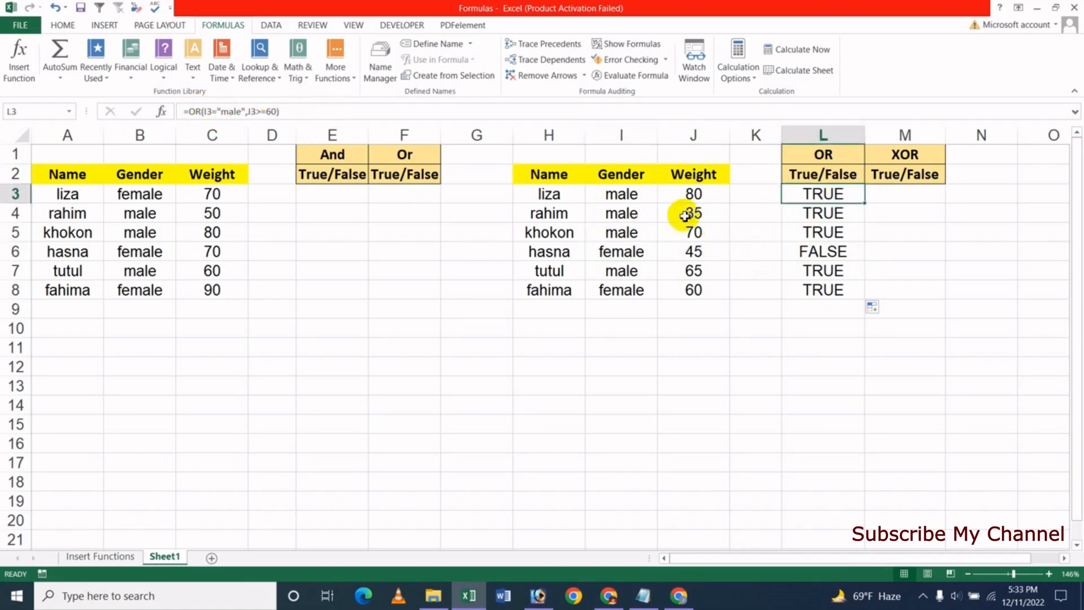
pyautogui.click(617, 258)
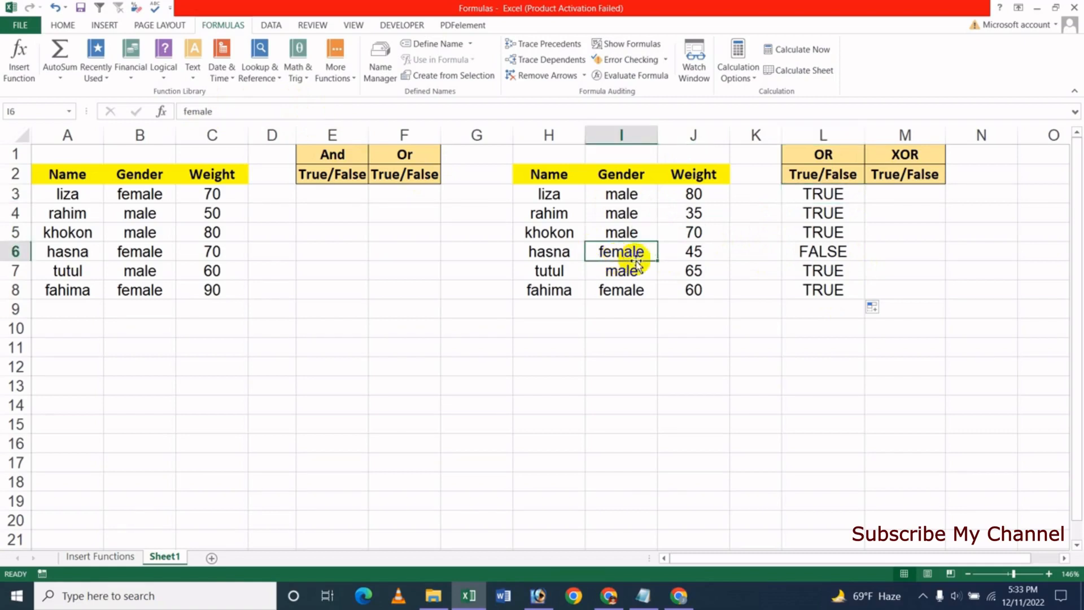
pyautogui.click(699, 252)
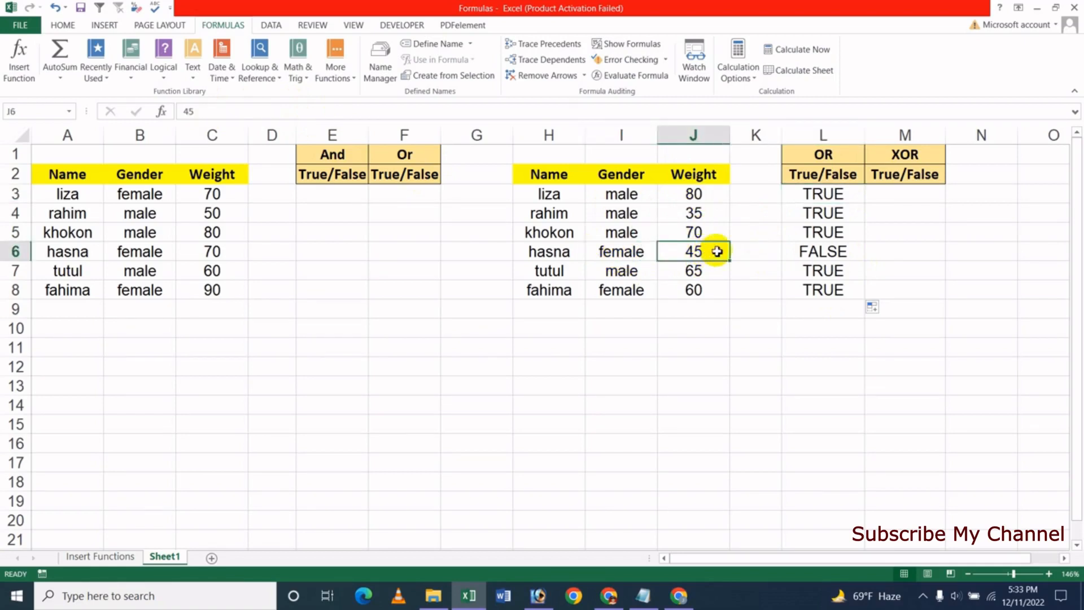
pyautogui.click(822, 250)
pyautogui.click(630, 273)
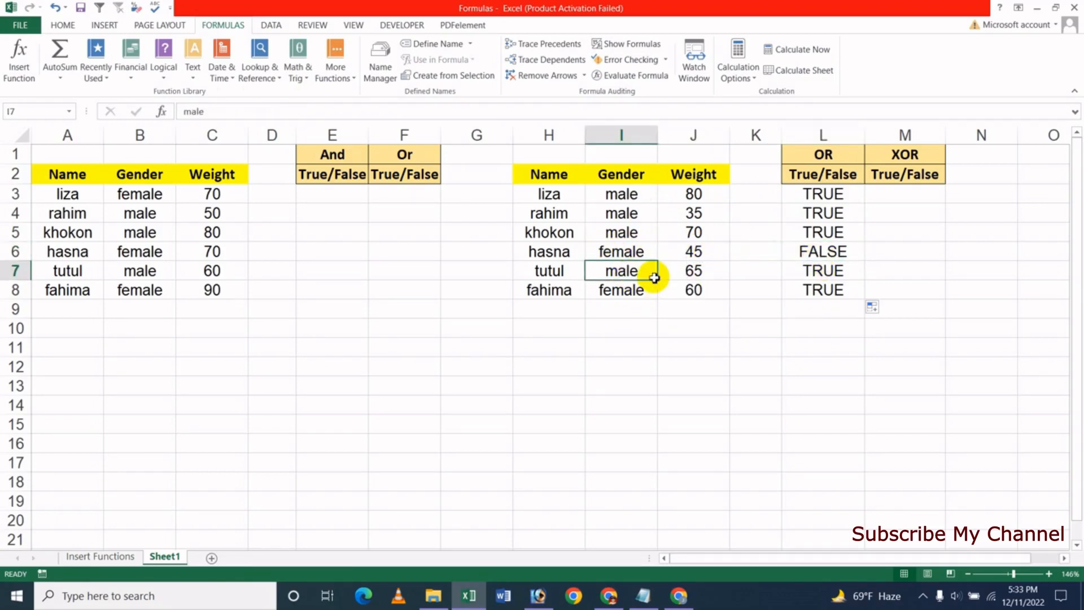
pyautogui.click(698, 273)
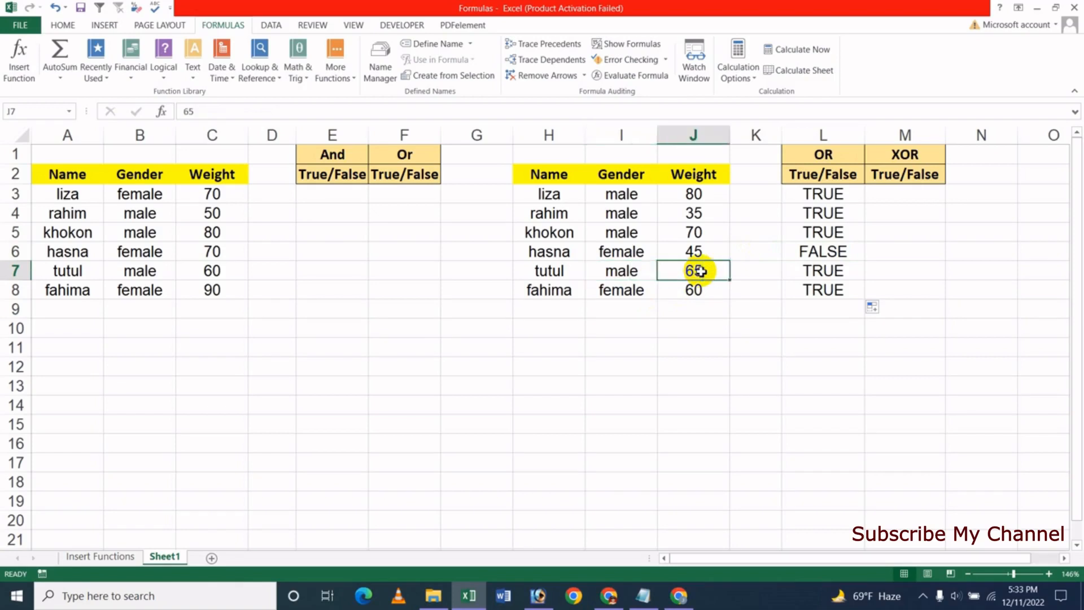
pyautogui.click(627, 293)
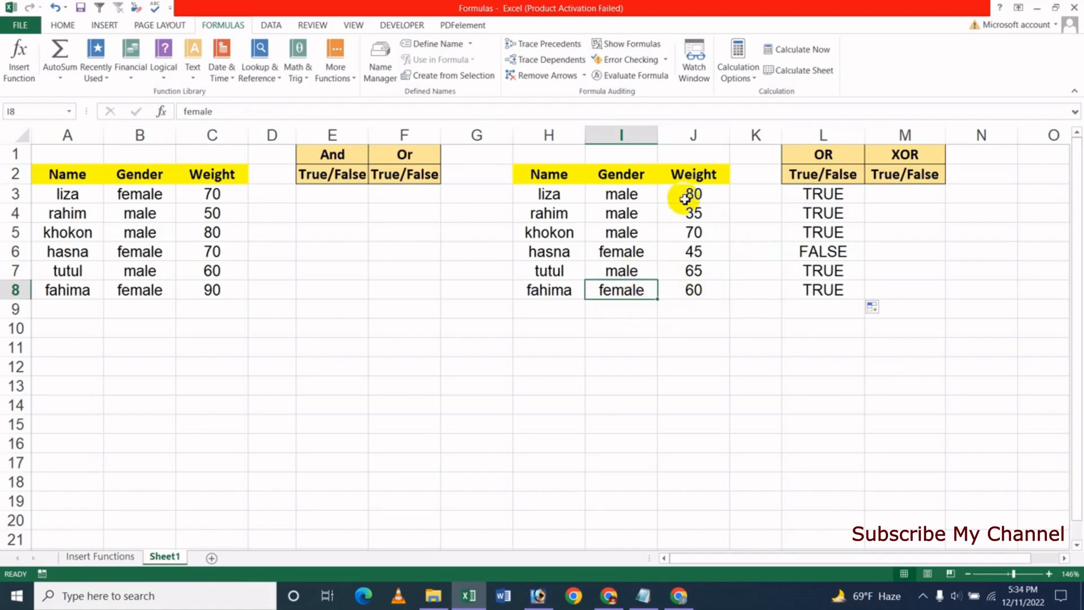
pyautogui.click(683, 293)
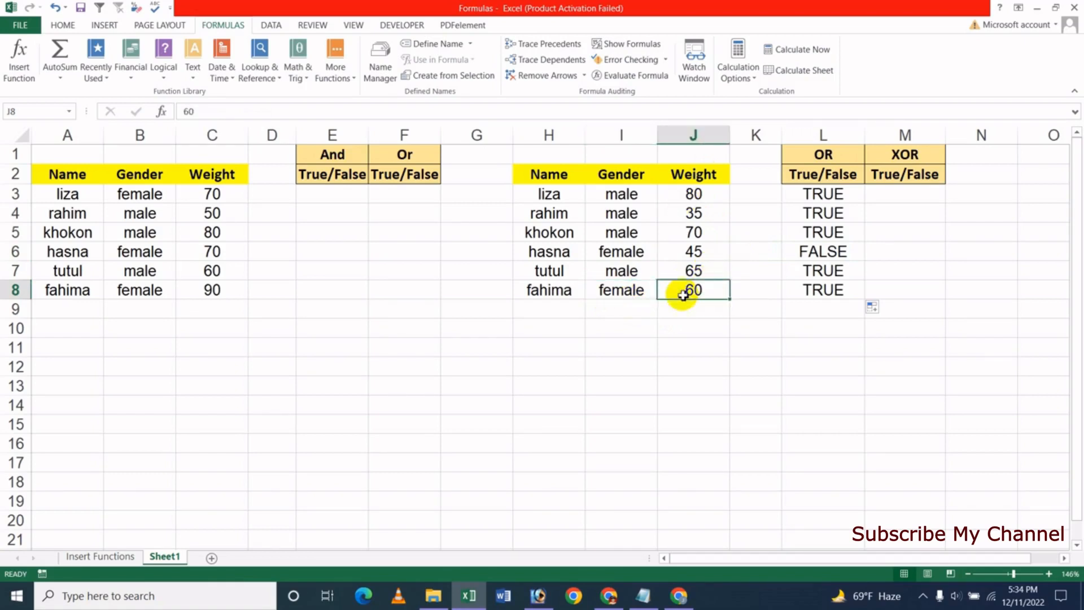
pyautogui.click(830, 293)
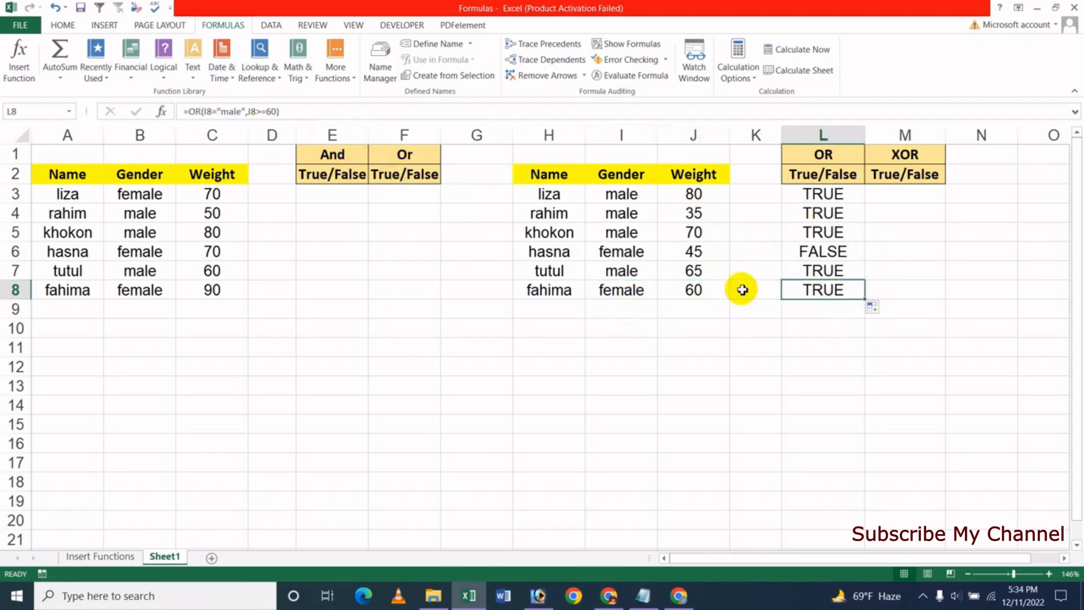
# Set the weight in J8 to 59 and check it against the OR formula in L3
pyautogui.click(700, 290)
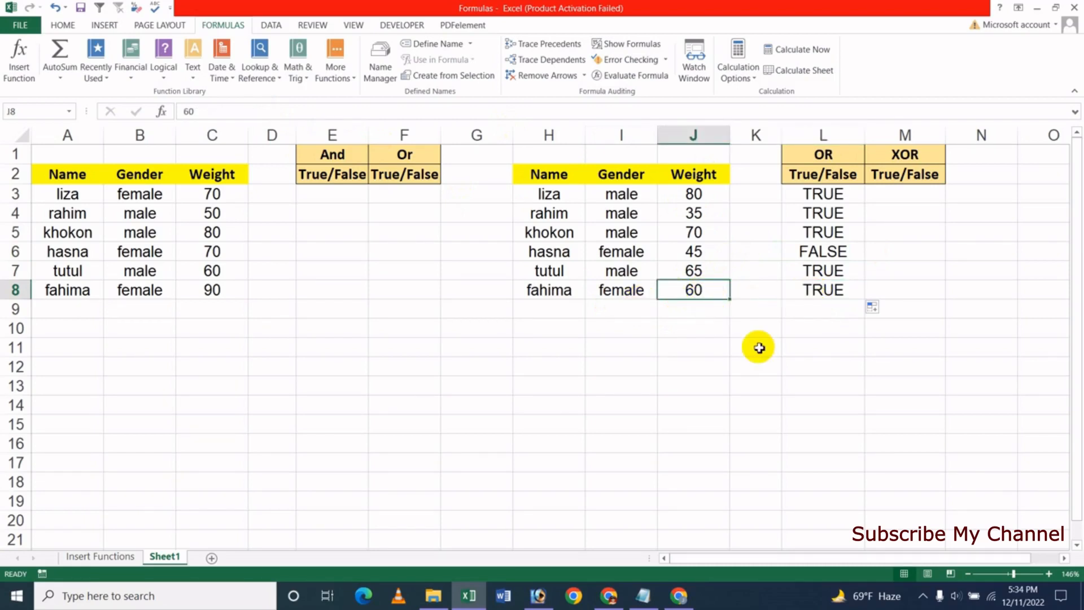
pyautogui.write('59')
pyautogui.press('Return')
pyautogui.press('Up')
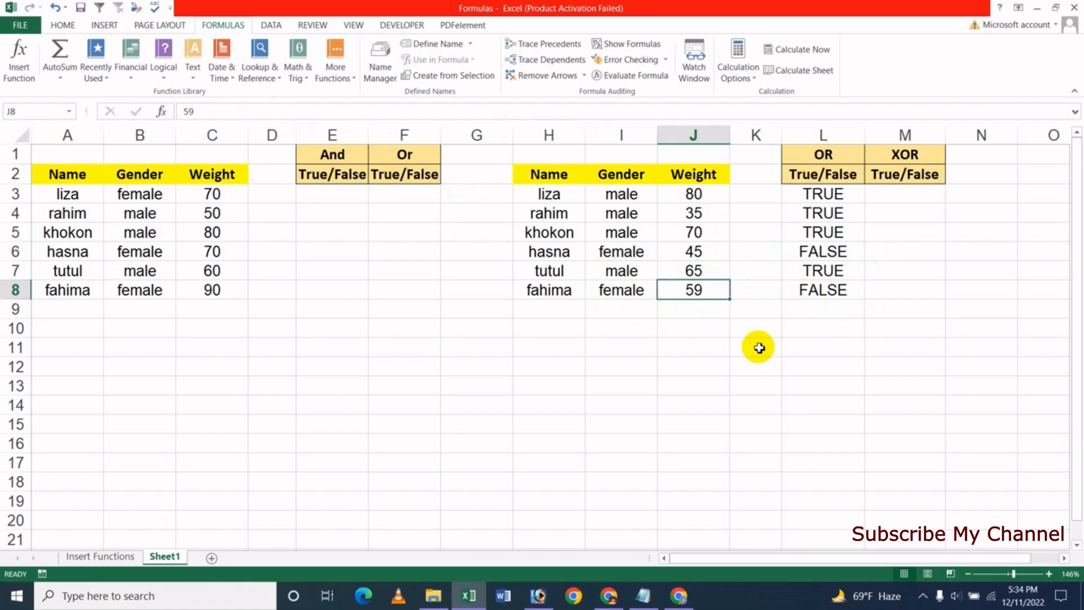
pyautogui.click(818, 195)
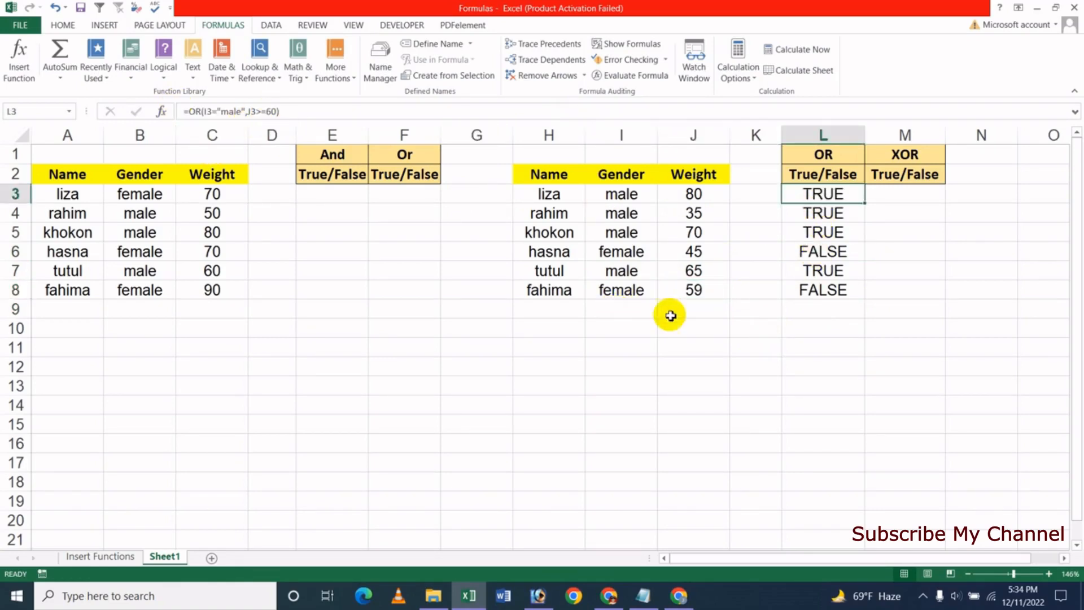
pyautogui.click(695, 289)
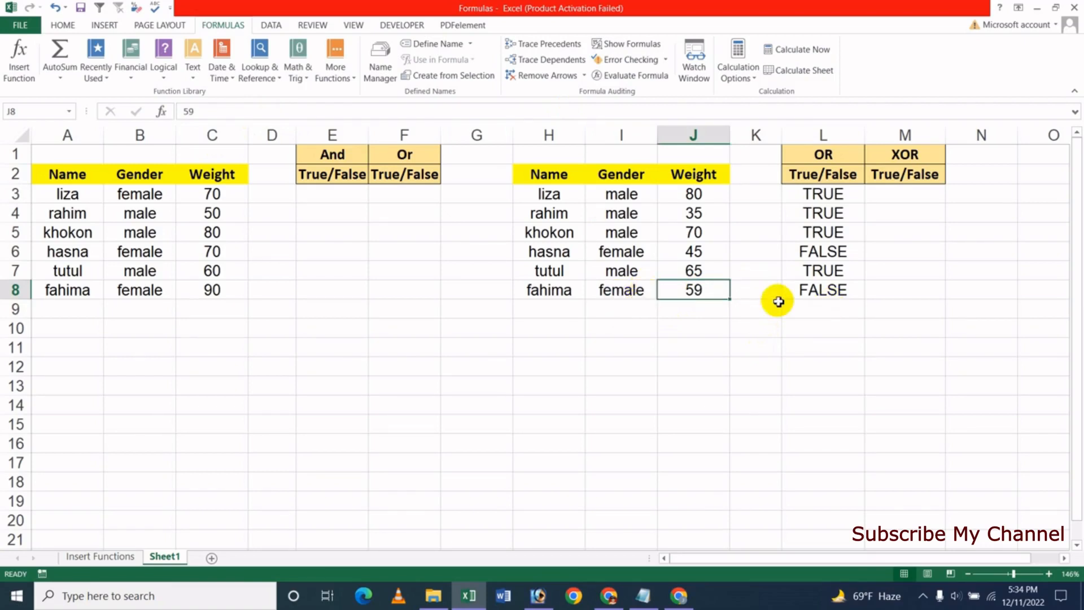
# Change the gender in I8 to male and check the OR result in L8
pyautogui.click(618, 293)
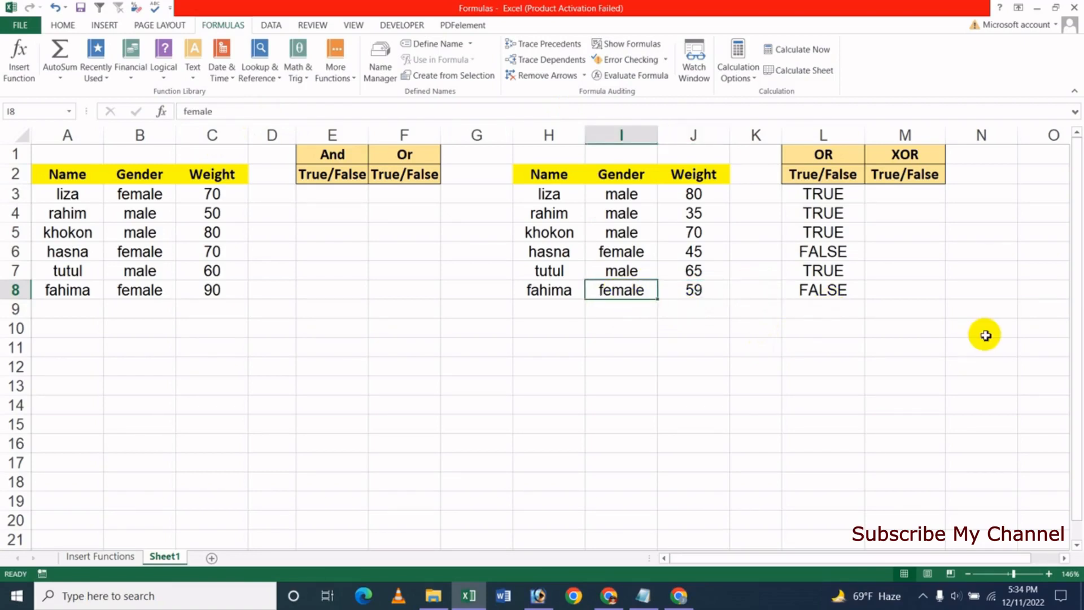
pyautogui.write('mal')
pyautogui.press('Return')
pyautogui.press('Up')
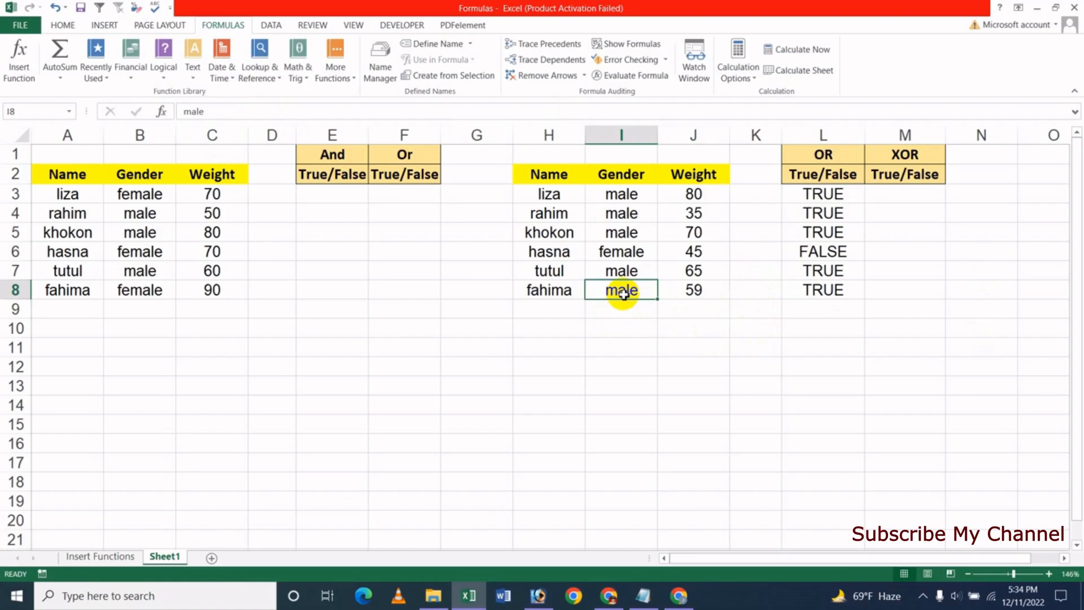
pyautogui.click(793, 294)
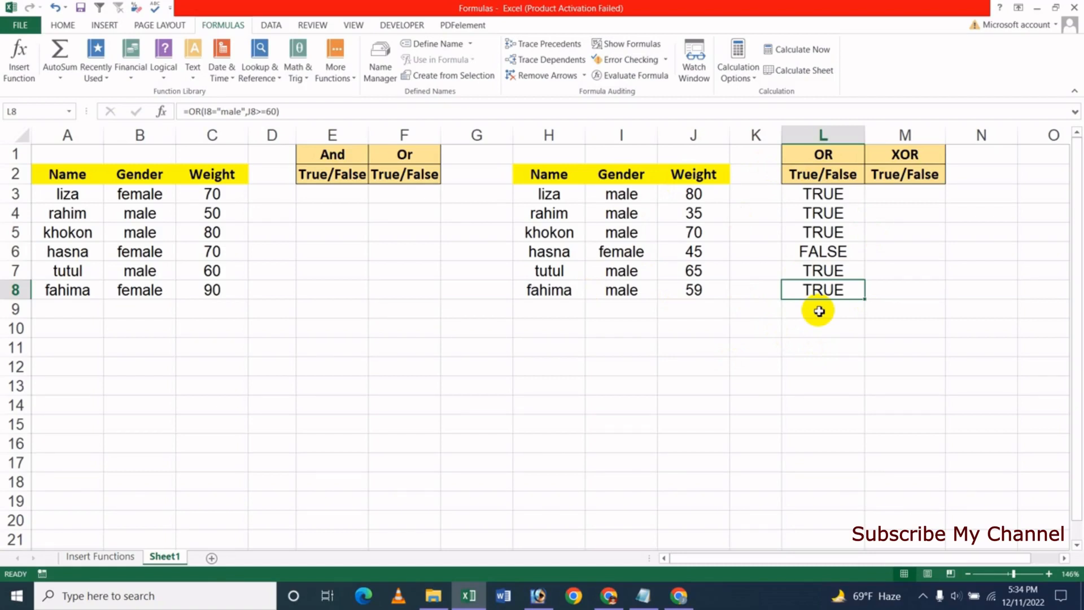
# Enter the formula =XOR(I3="male",J3>=60) in cell M3 under the XOR heading
pyautogui.click(1064, 560)
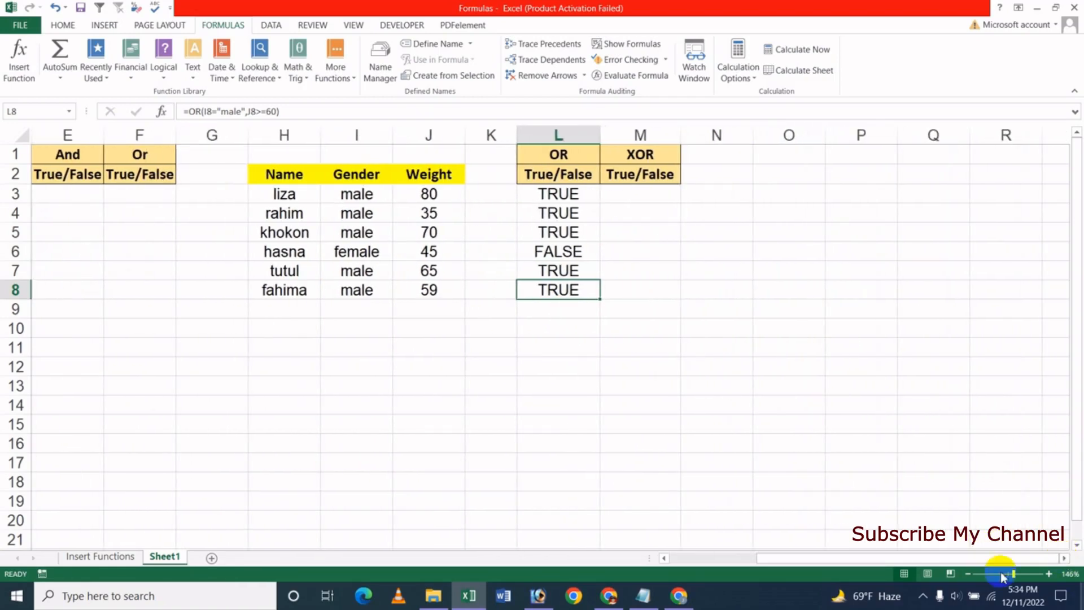
pyautogui.click(645, 197)
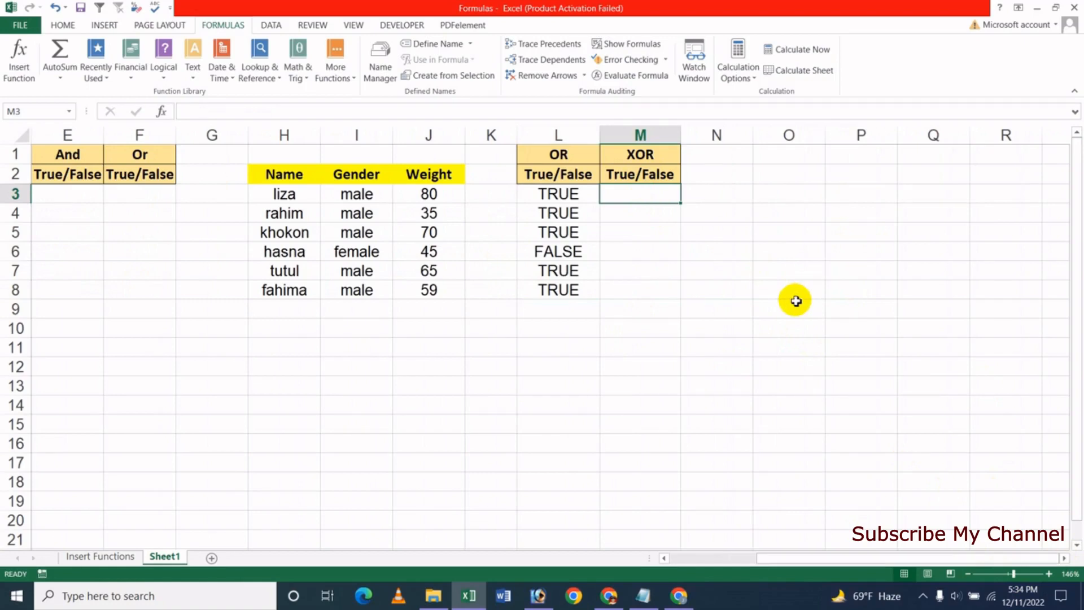
pyautogui.write('=')
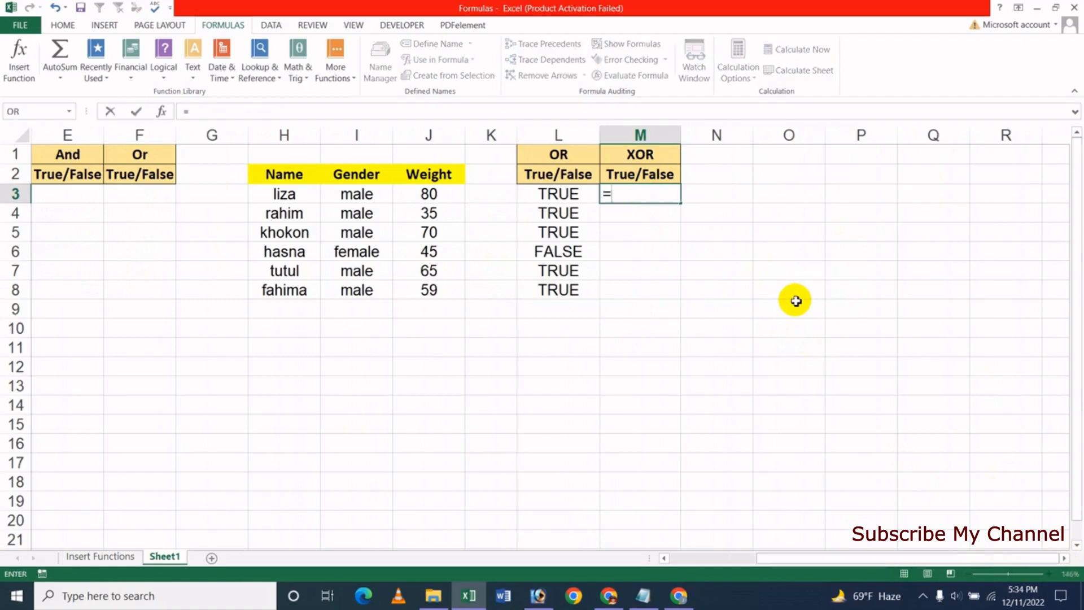
pyautogui.write('xo')
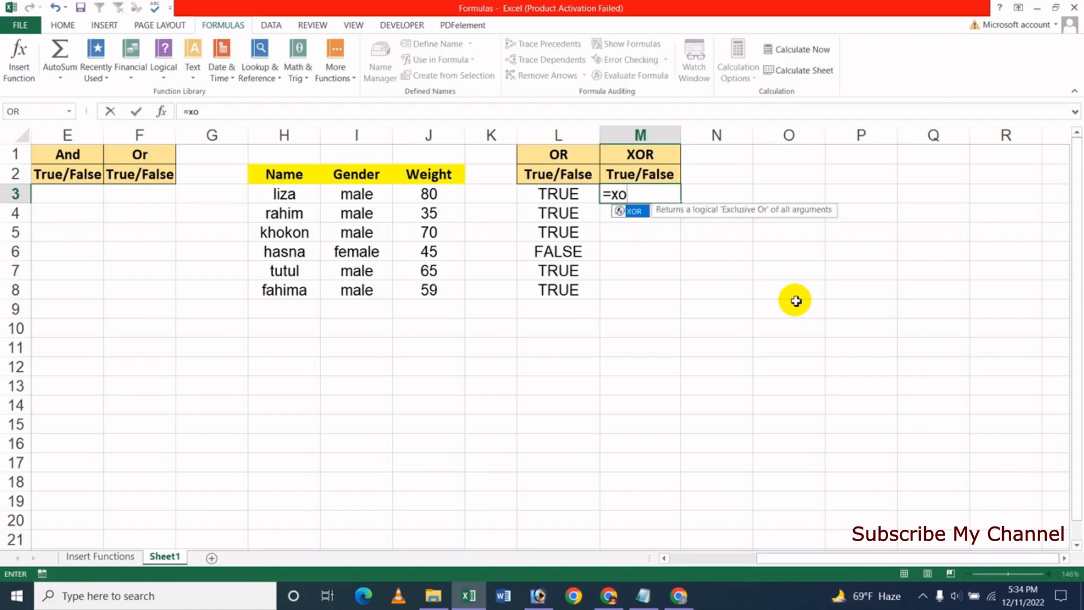
pyautogui.press('Tab')
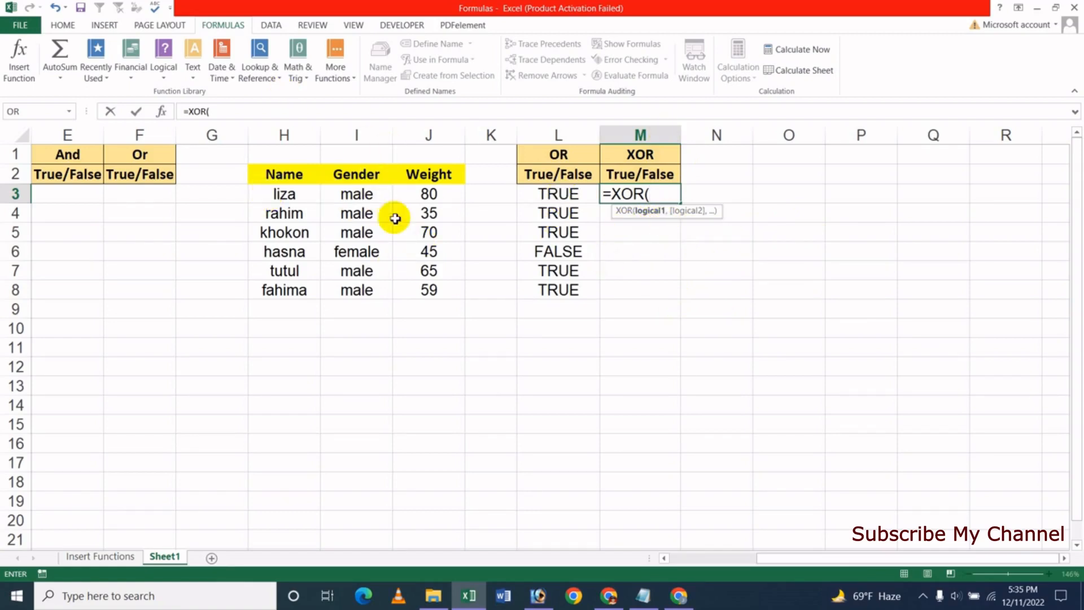
pyautogui.click(361, 197)
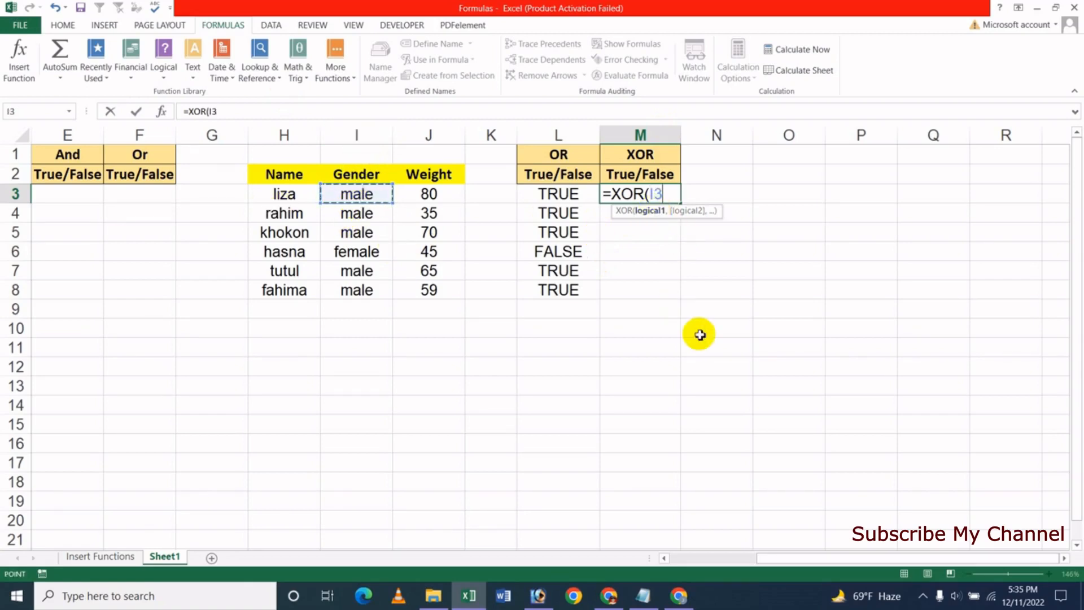
pyautogui.write('="male')
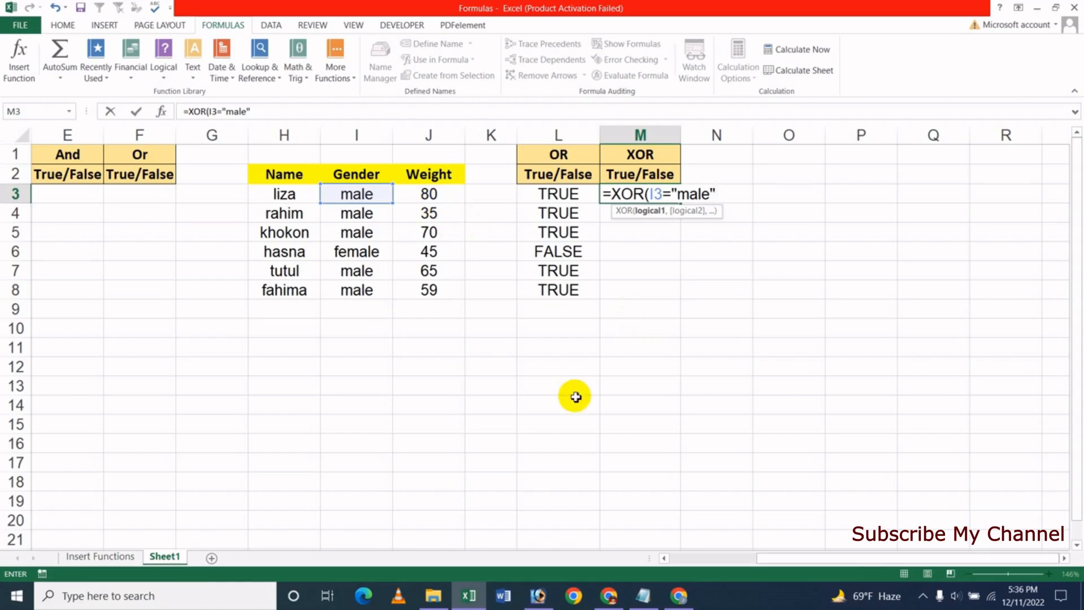
pyautogui.write(',')
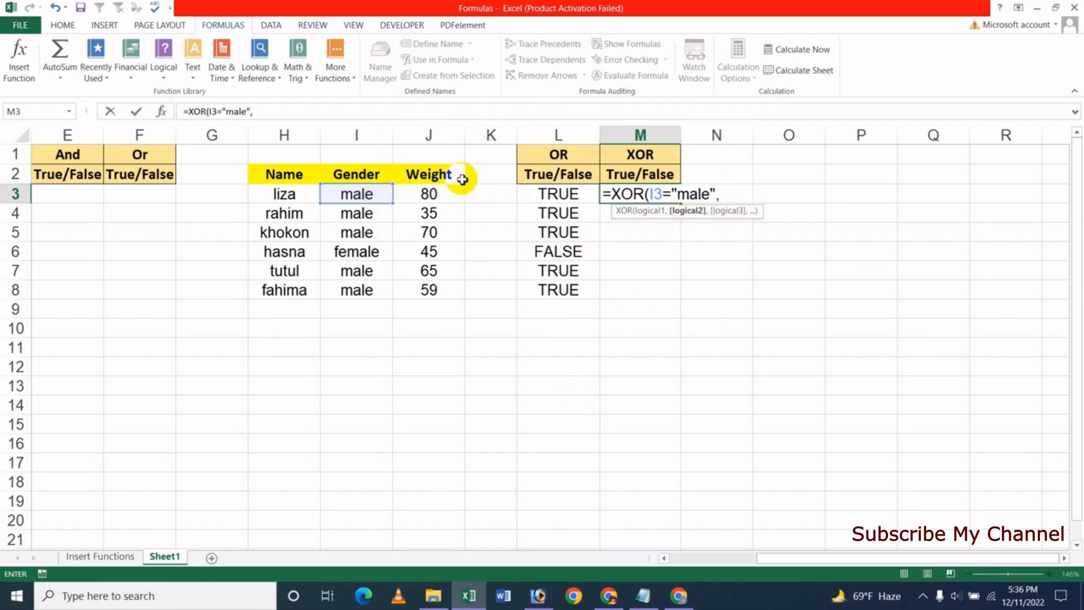
pyautogui.click(430, 194)
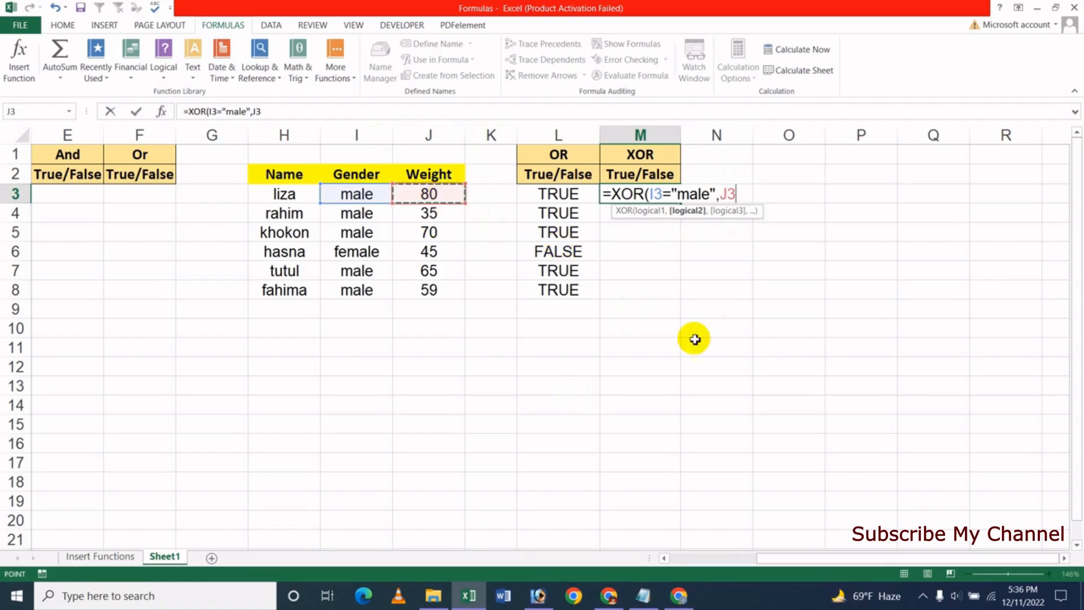
pyautogui.write('>=60')
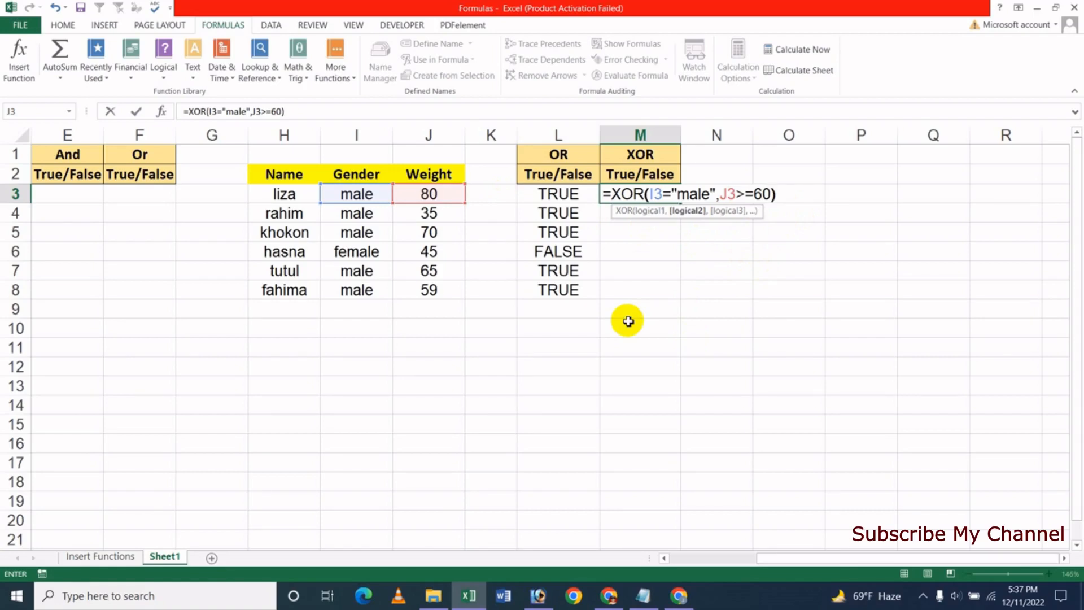
pyautogui.press('Right')
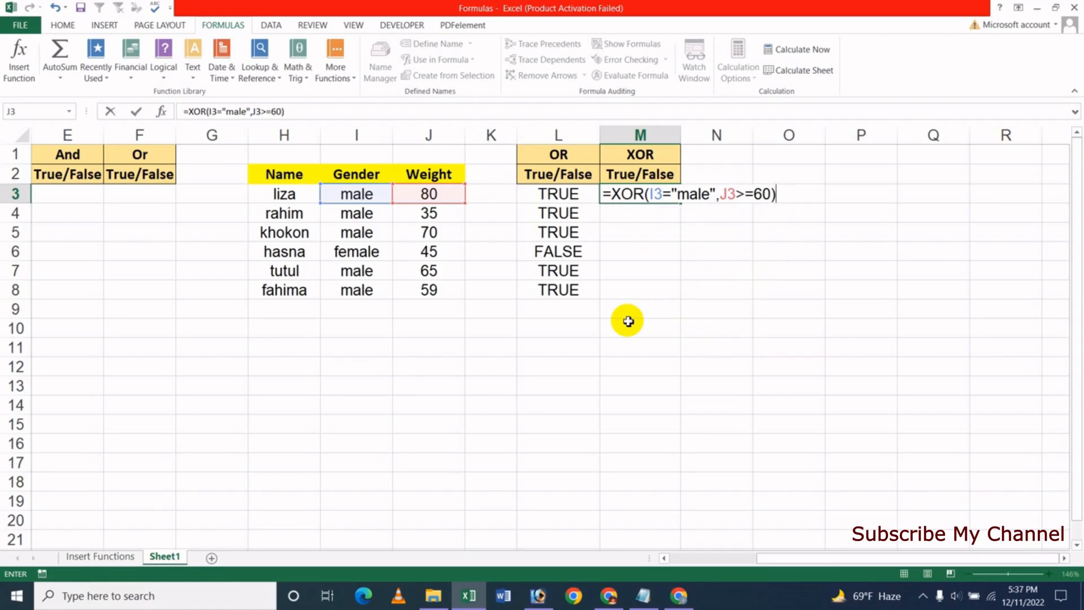
pyautogui.press('Return')
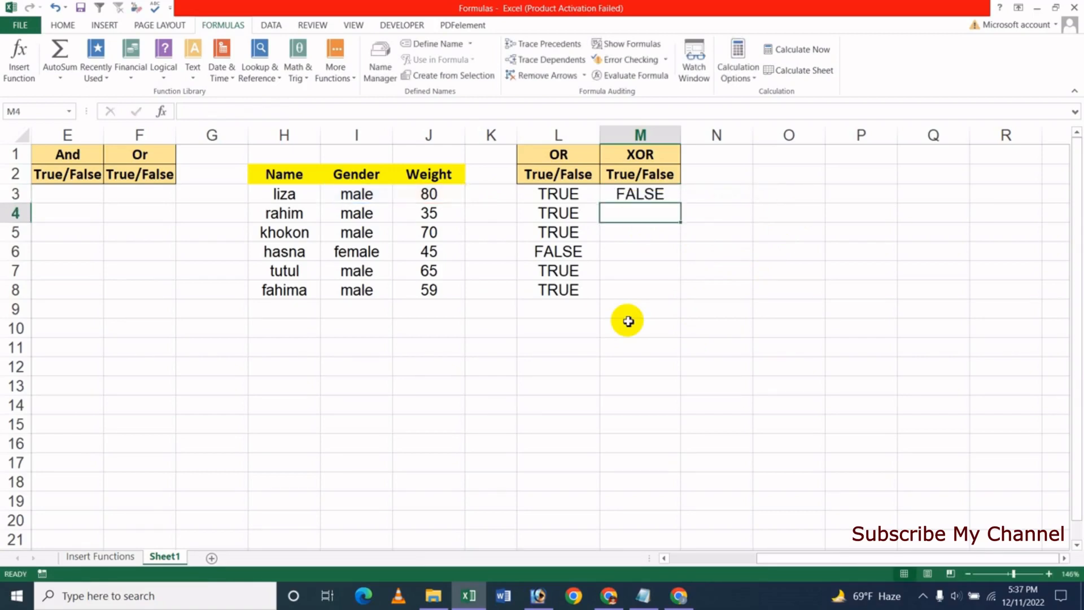
# Copy the XOR formula from M3 down through M8 for the remaining people
pyautogui.click(654, 194)
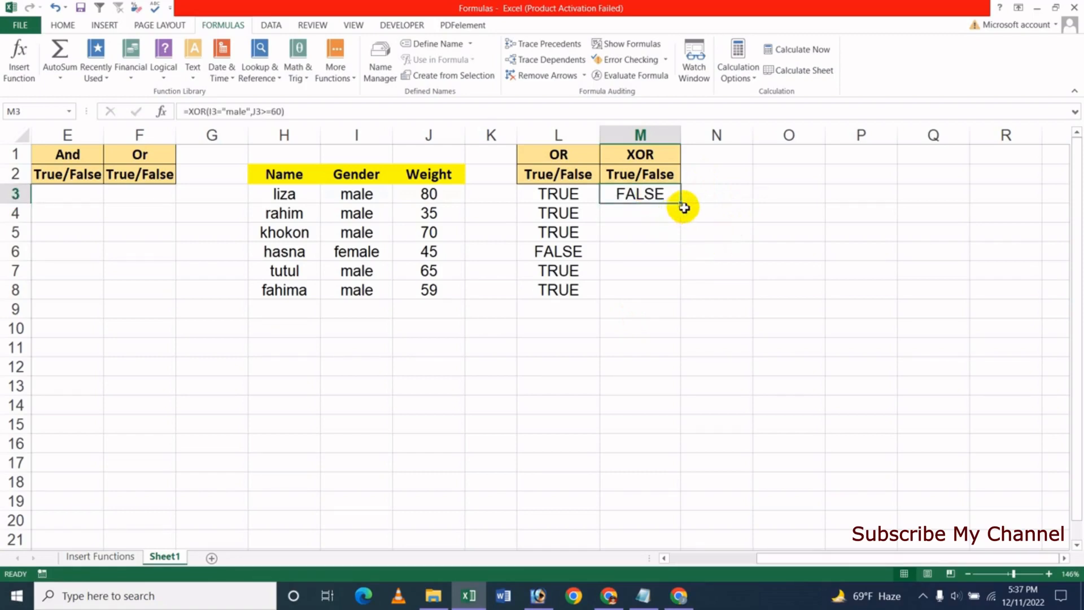
pyautogui.moveTo(682, 208); pyautogui.dragTo(680, 302)
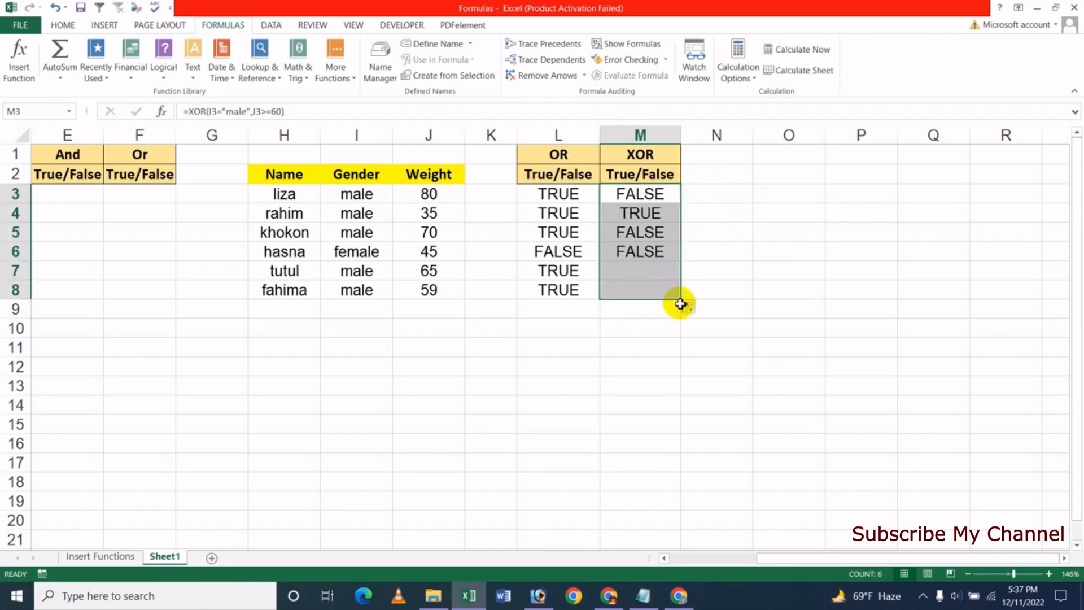
pyautogui.click(633, 346)
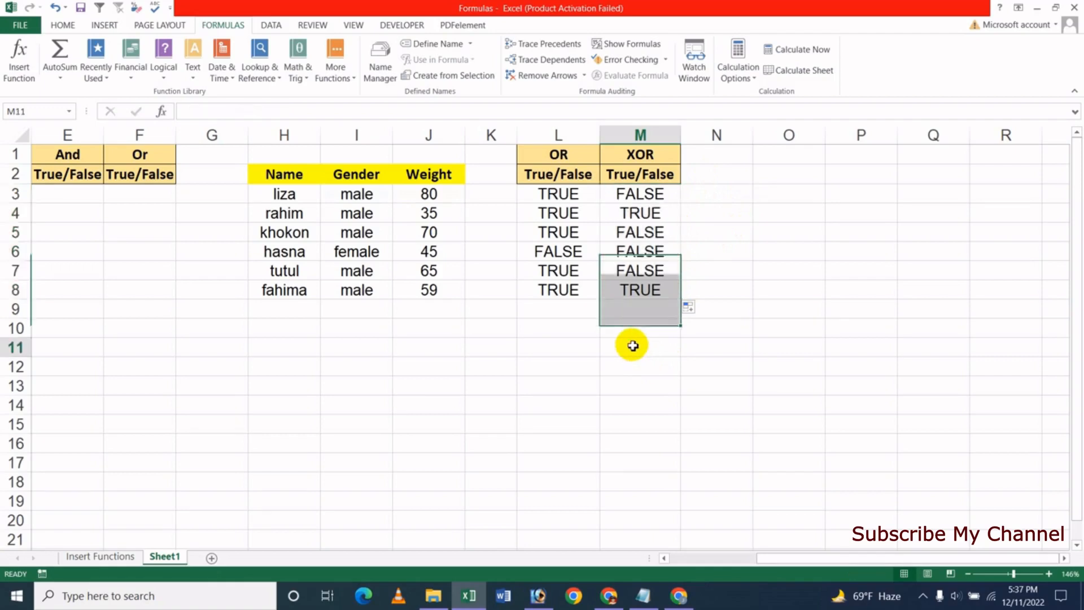
# Compare the OR and XOR results in rows 3 to 5 with each row's gender and weight
pyautogui.click(647, 195)
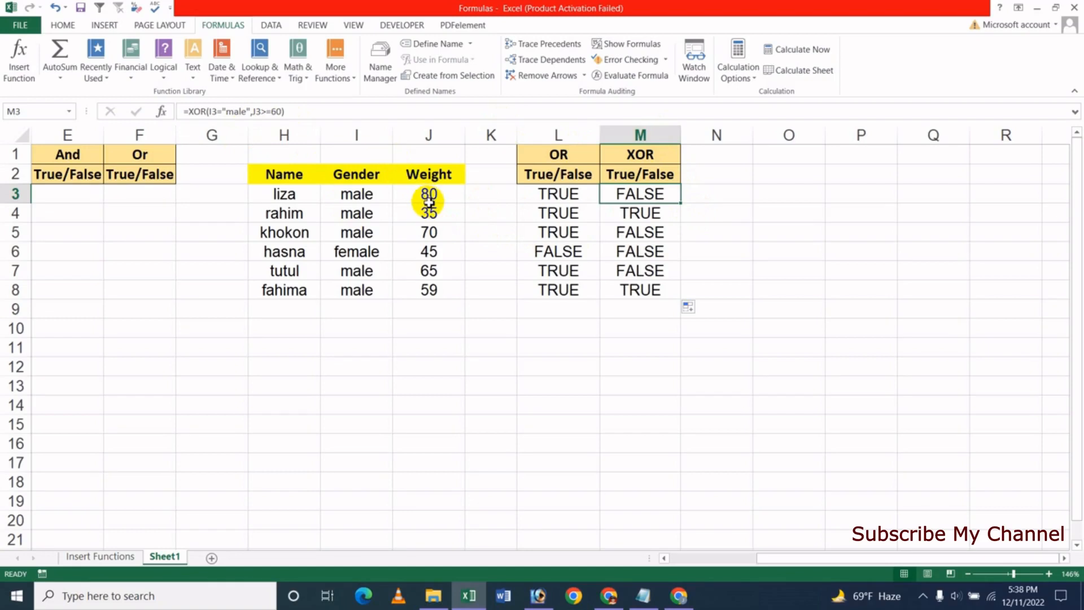
pyautogui.click(361, 198)
pyautogui.click(428, 195)
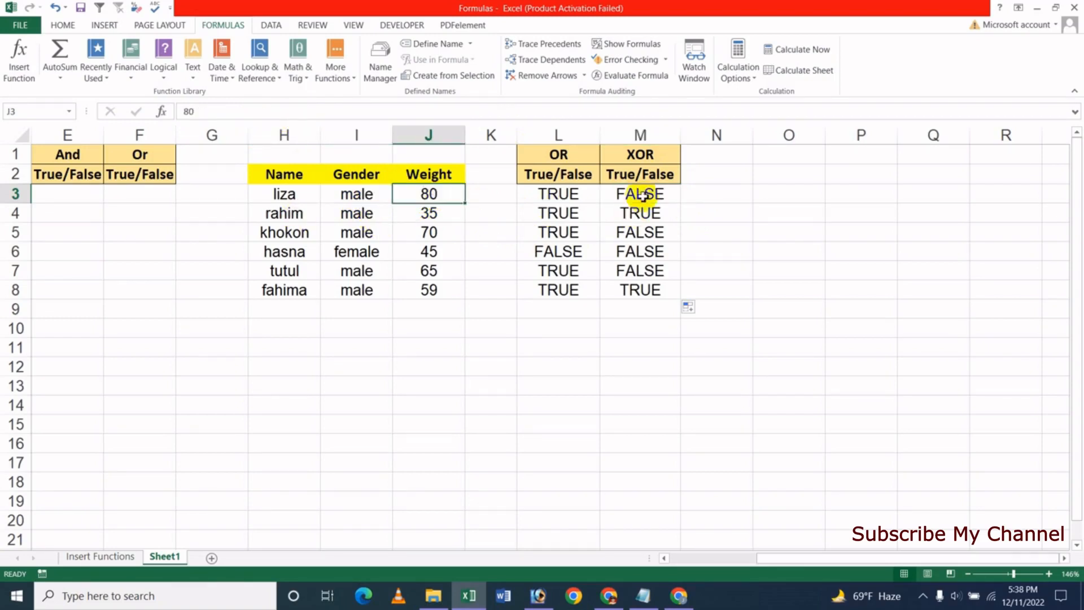
pyautogui.click(565, 198)
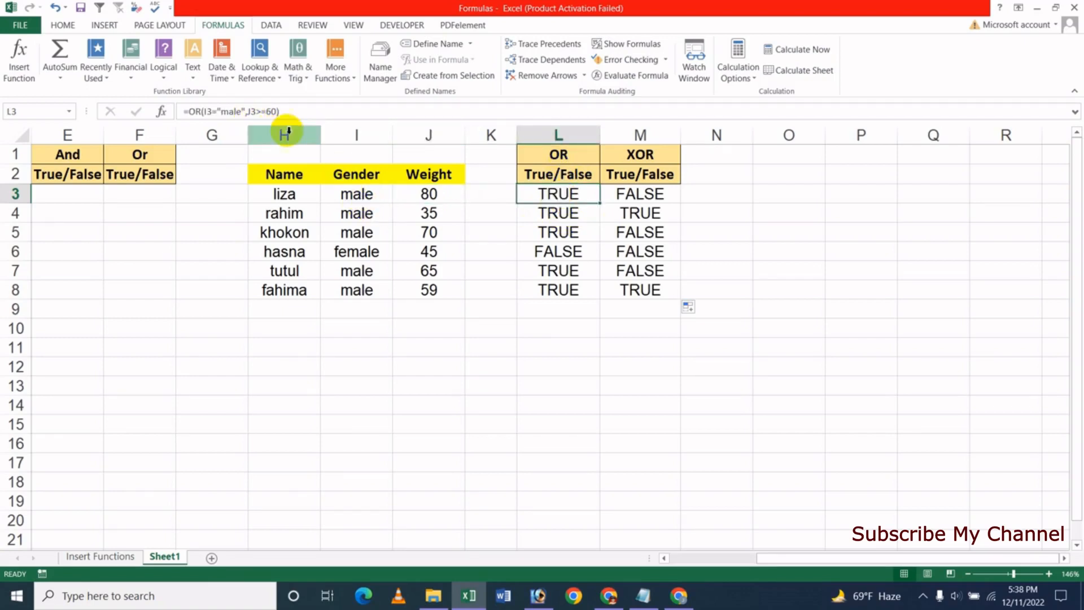
pyautogui.click(369, 198)
pyautogui.click(432, 201)
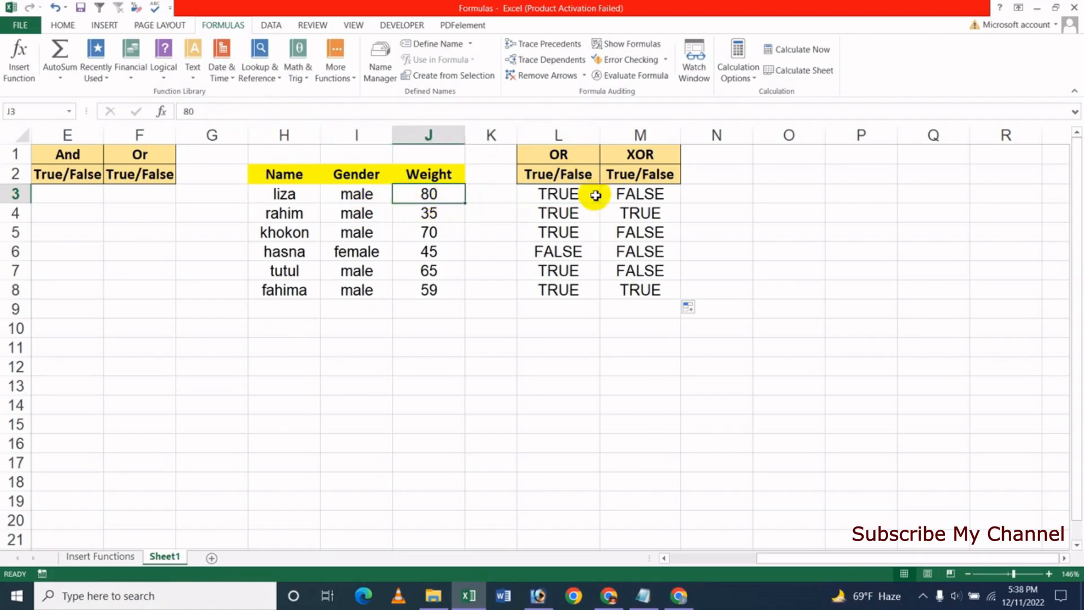
pyautogui.click(563, 196)
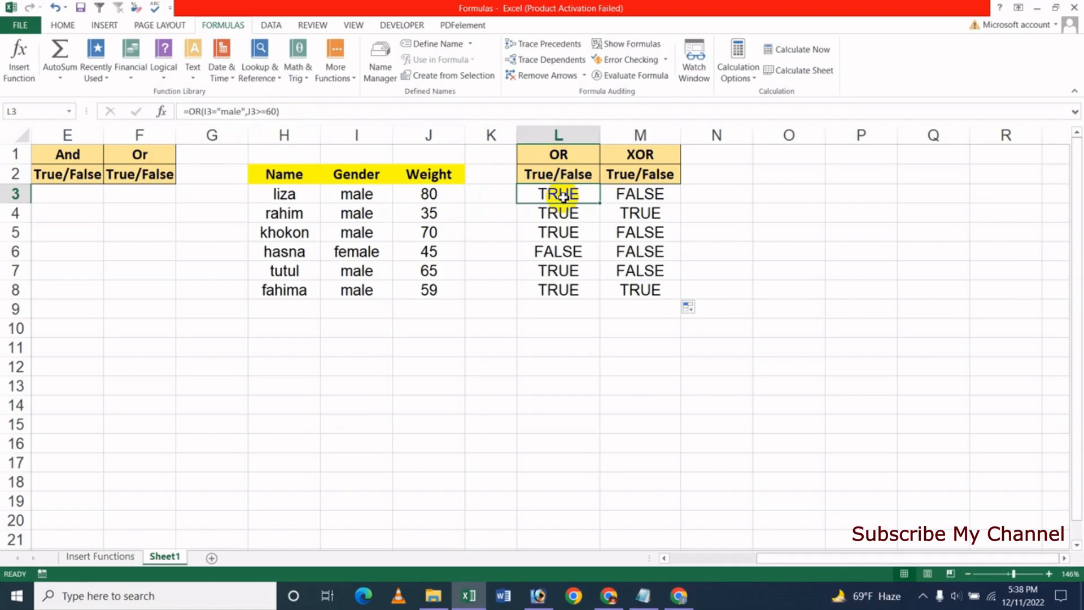
pyautogui.click(656, 201)
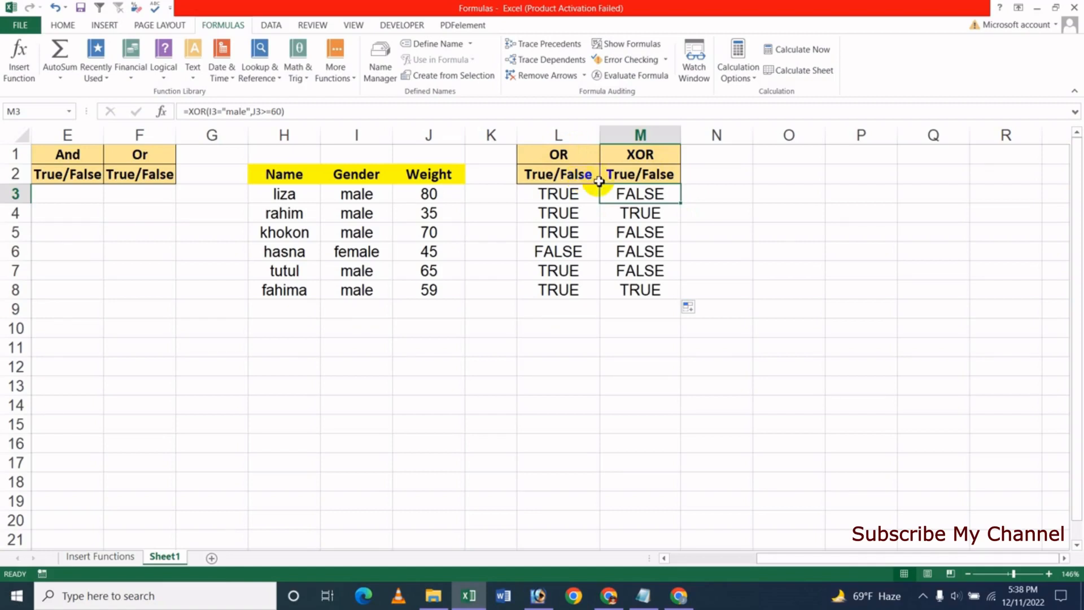
pyautogui.click(368, 215)
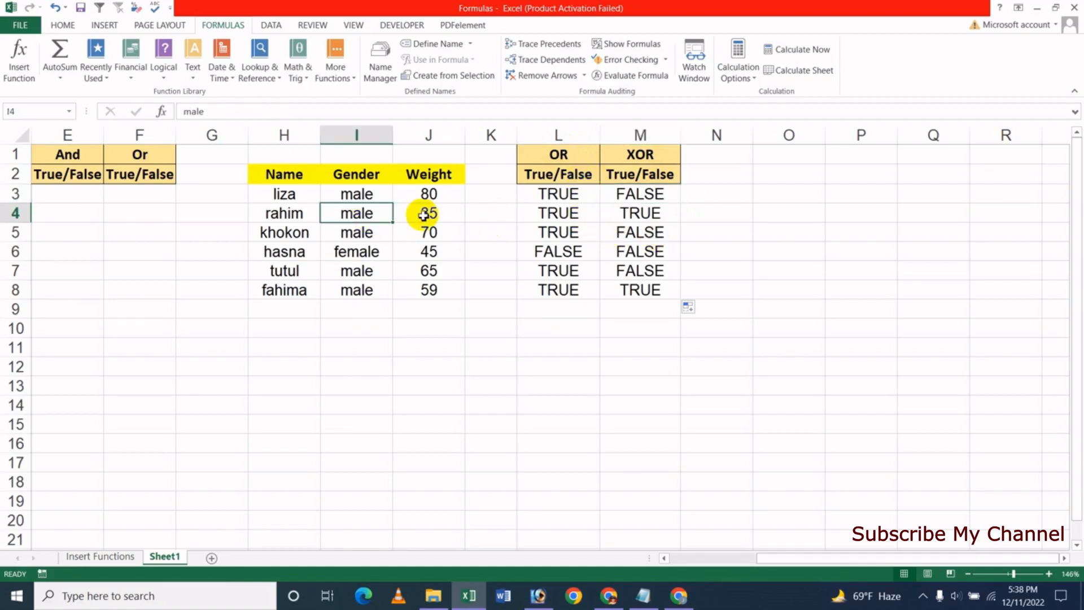
pyautogui.click(553, 214)
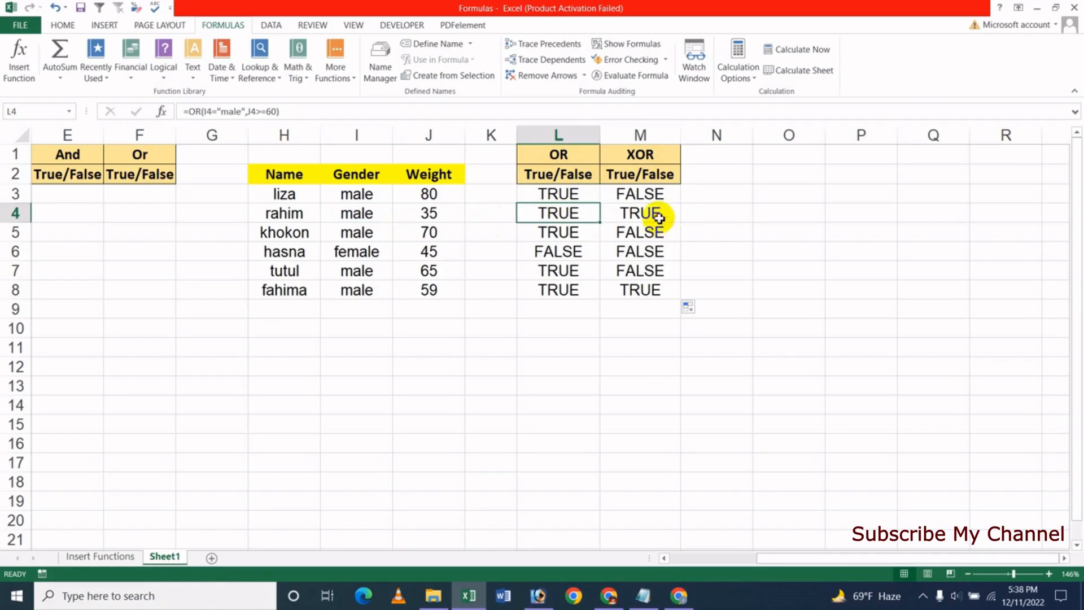
pyautogui.click(653, 216)
pyautogui.click(370, 236)
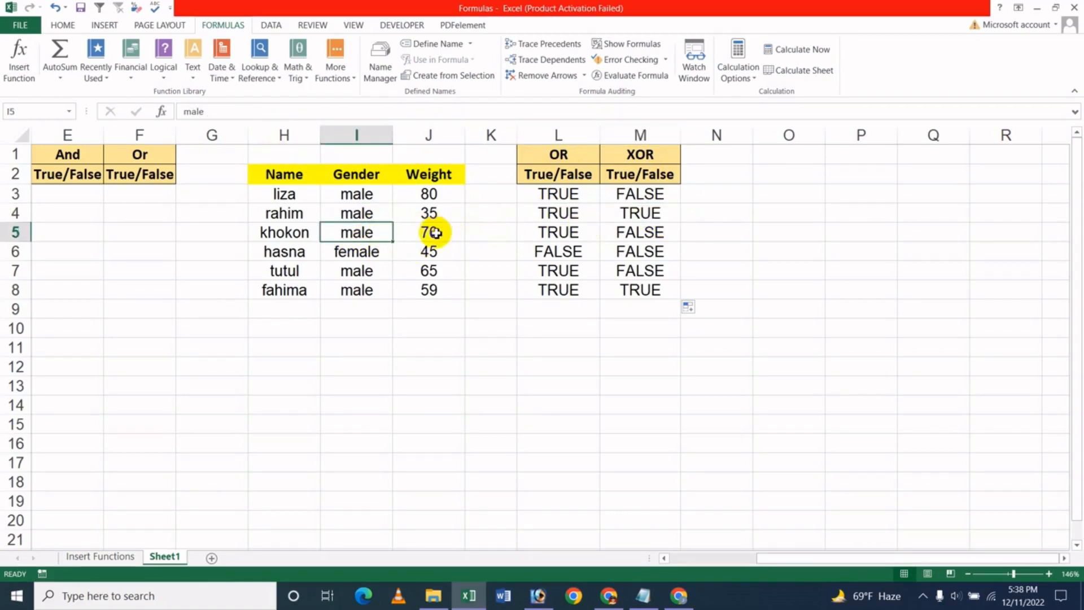
pyautogui.click(617, 235)
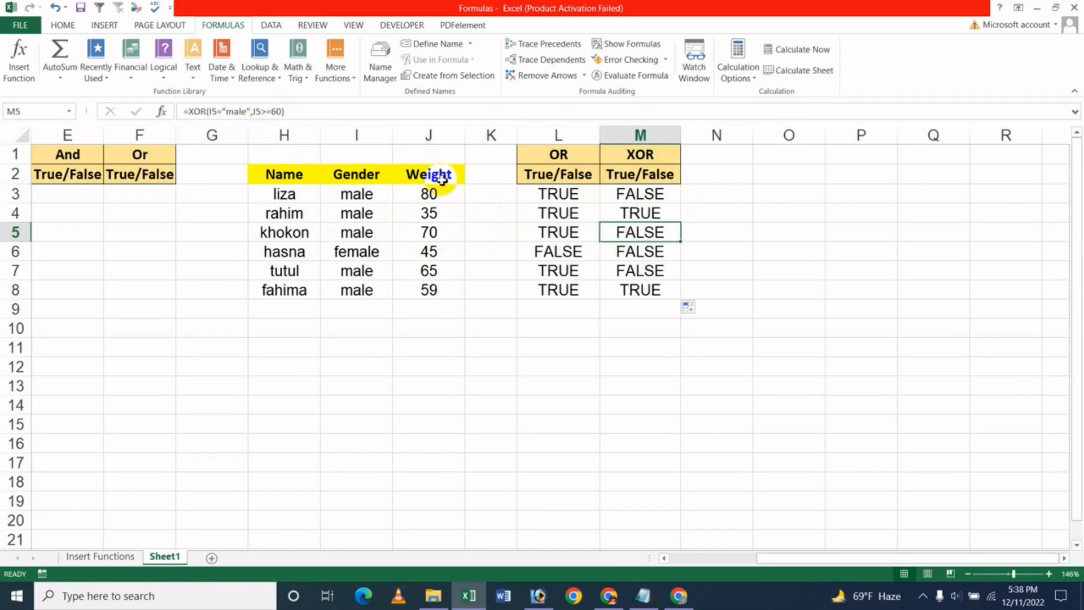
# Test the XOR formula in M5 by setting the weight in J5 first to 59 and finally to 60
pyautogui.click(362, 232)
pyautogui.click(434, 232)
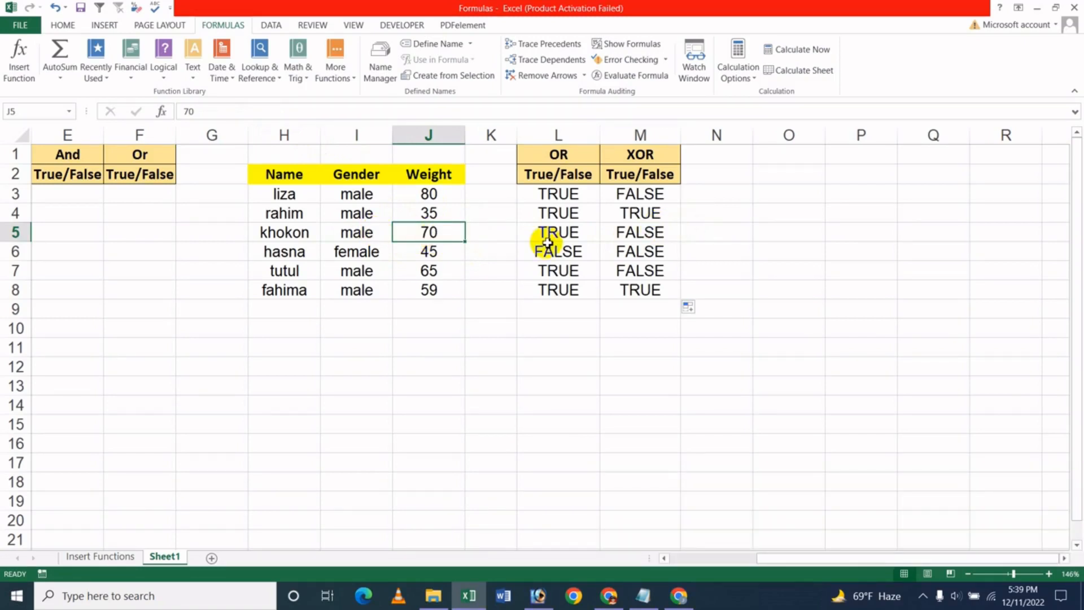
pyautogui.write('59')
pyautogui.press('Return')
pyautogui.press('Up')
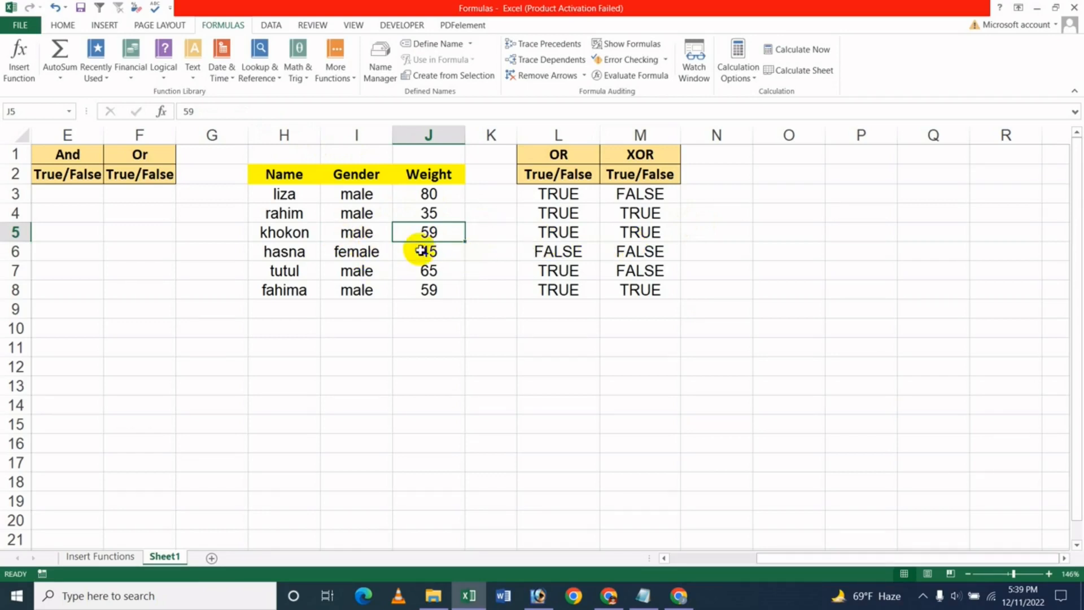
pyautogui.write('60')
pyautogui.press('Return')
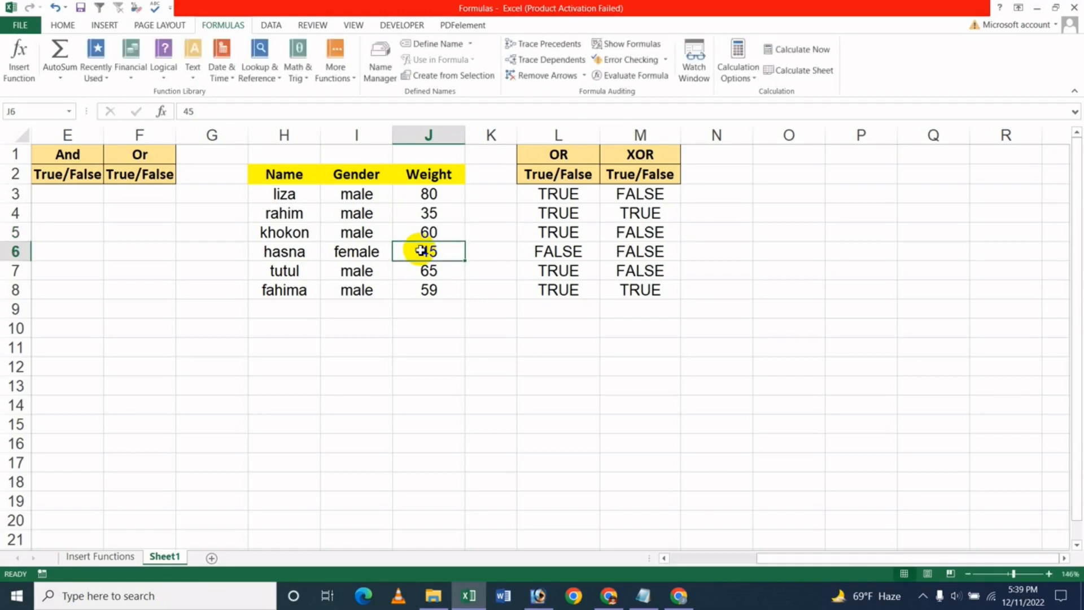
# Compare the OR and XOR results in rows 5 to 8 with each row's gender and weight
pyautogui.press('Up')
pyautogui.click(355, 236)
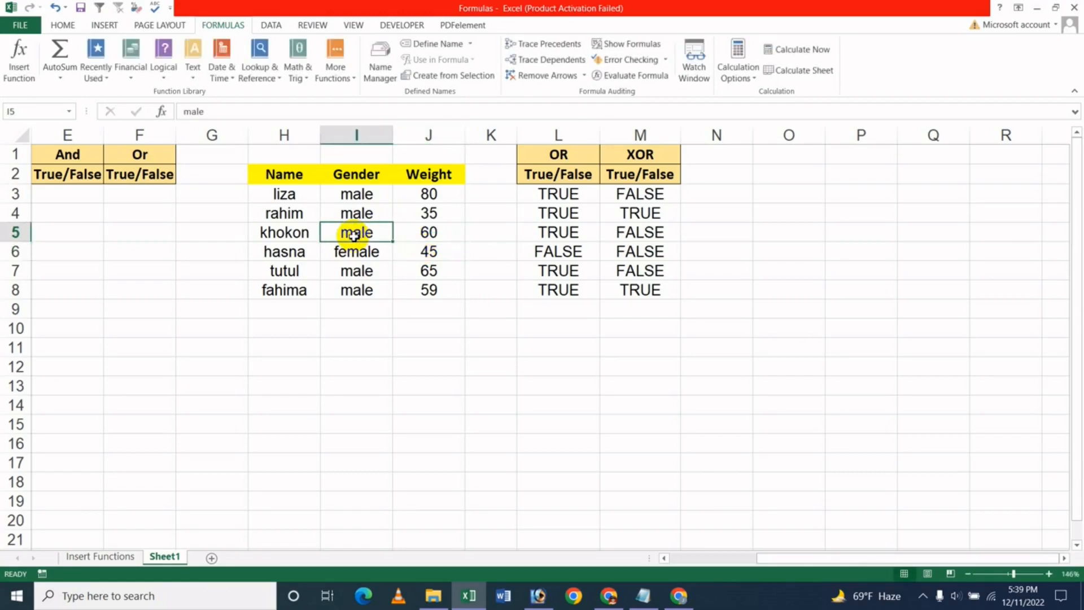
pyautogui.click(442, 235)
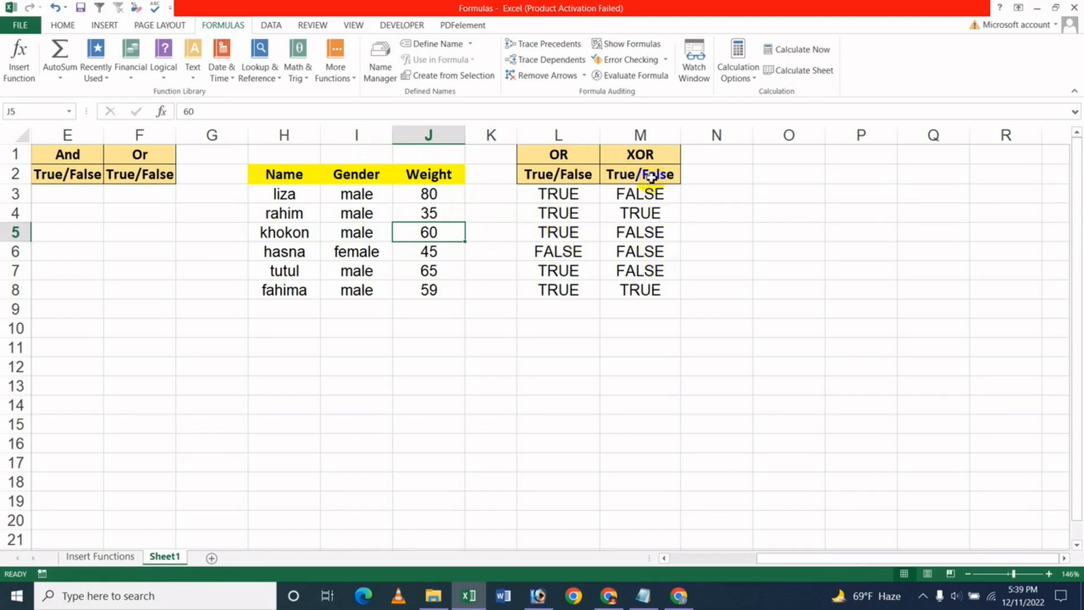
pyautogui.click(650, 236)
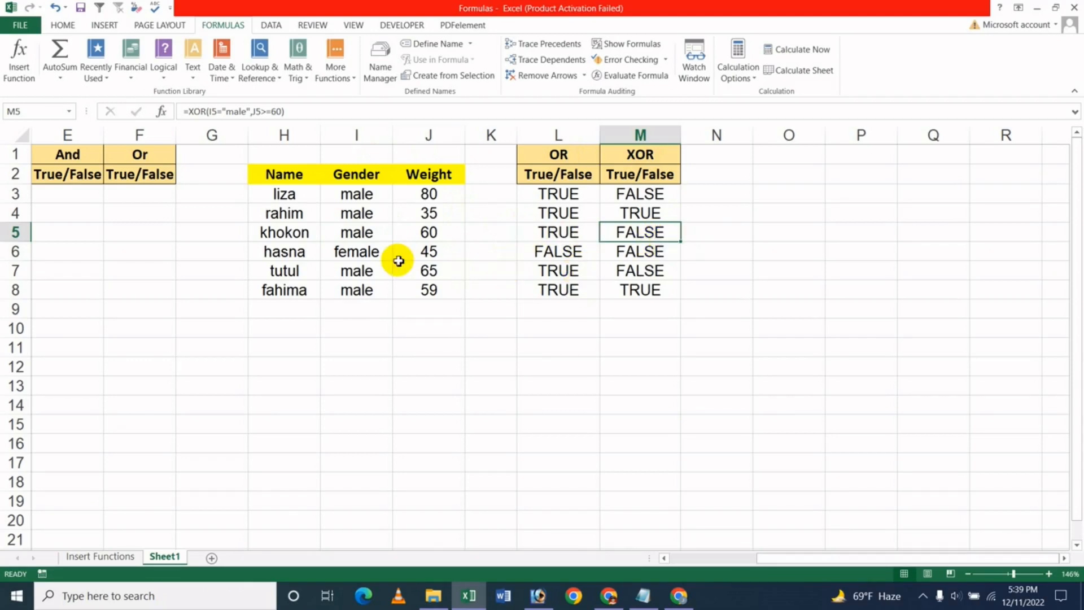
pyautogui.click(553, 254)
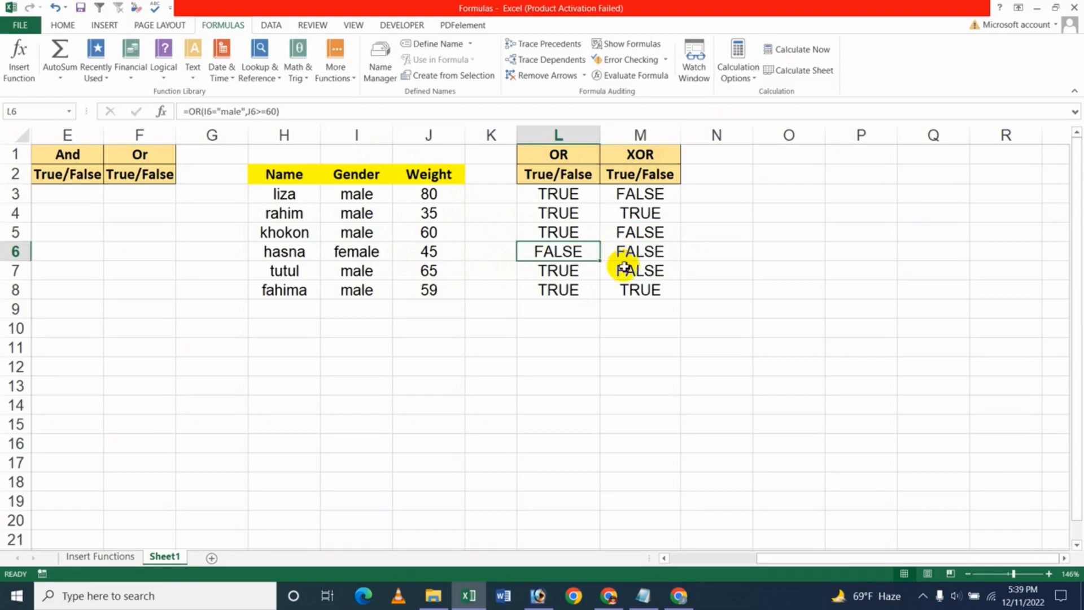
pyautogui.click(561, 271)
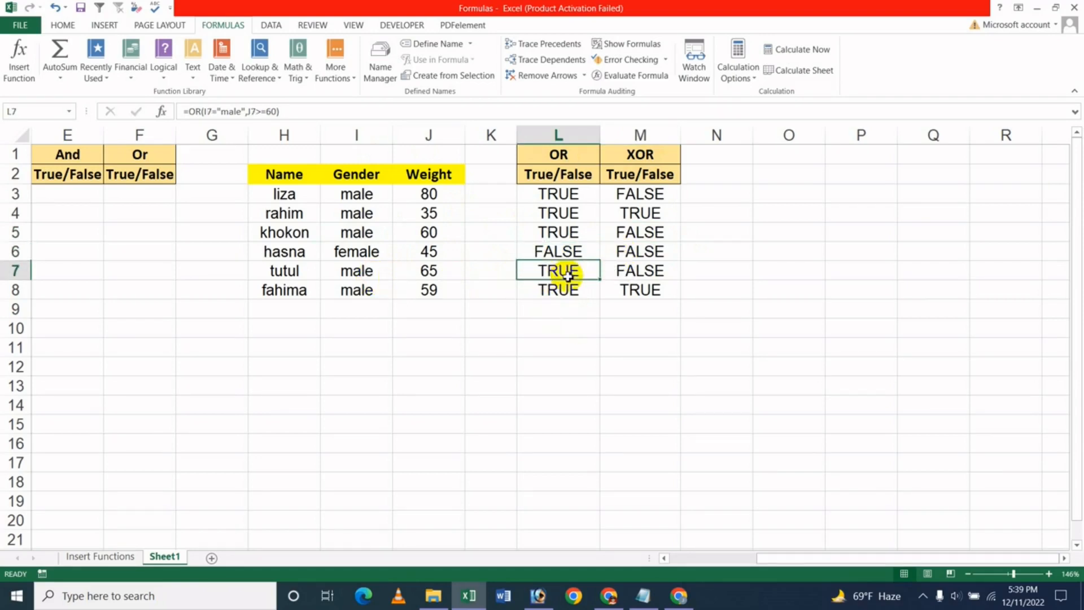
pyautogui.click(626, 273)
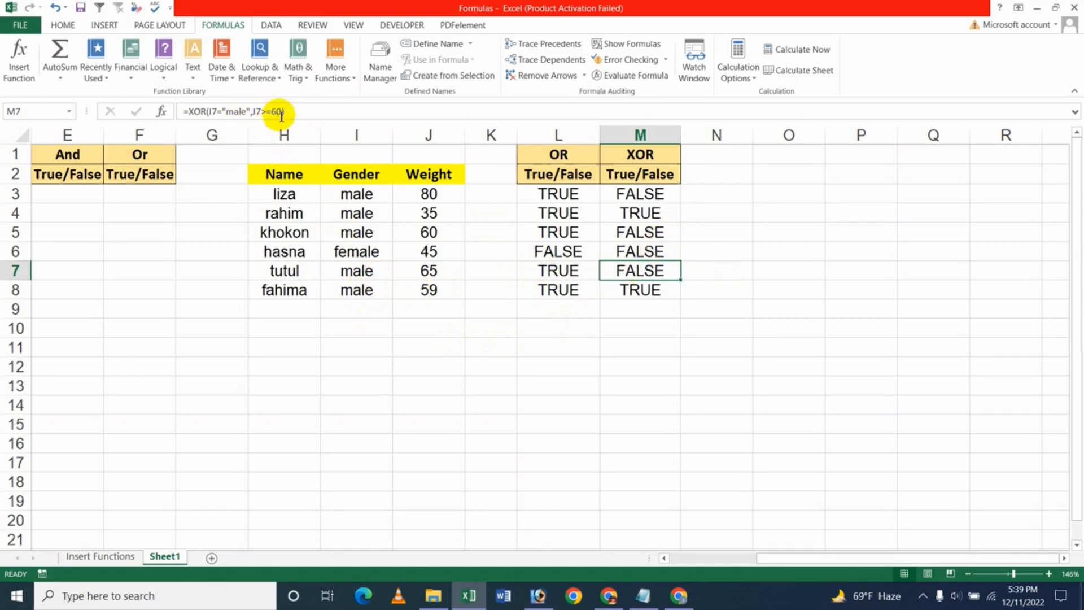
pyautogui.click(372, 272)
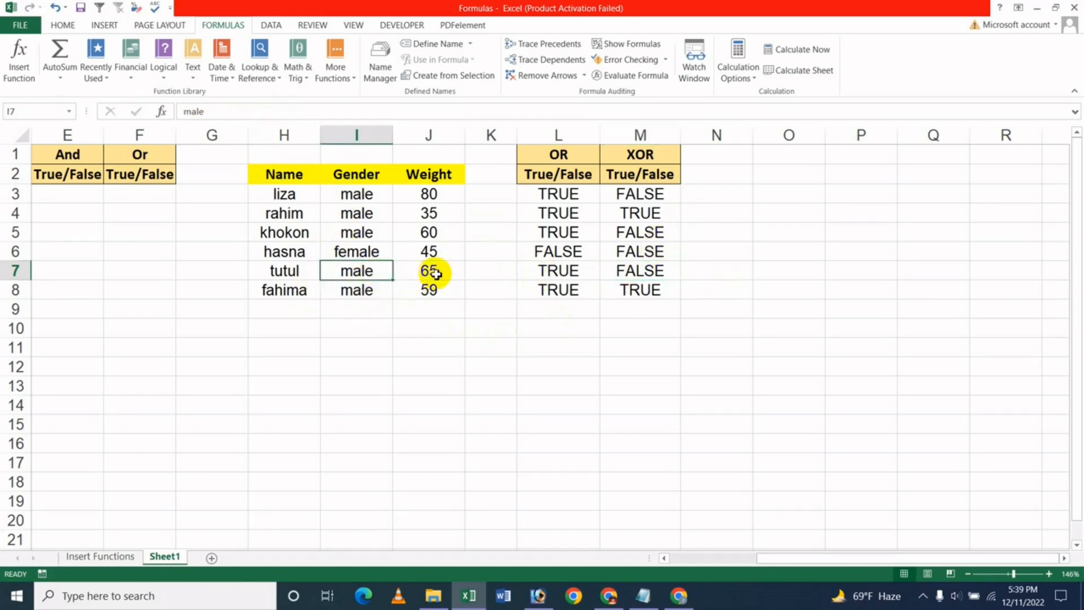
pyautogui.click(435, 271)
pyautogui.click(629, 272)
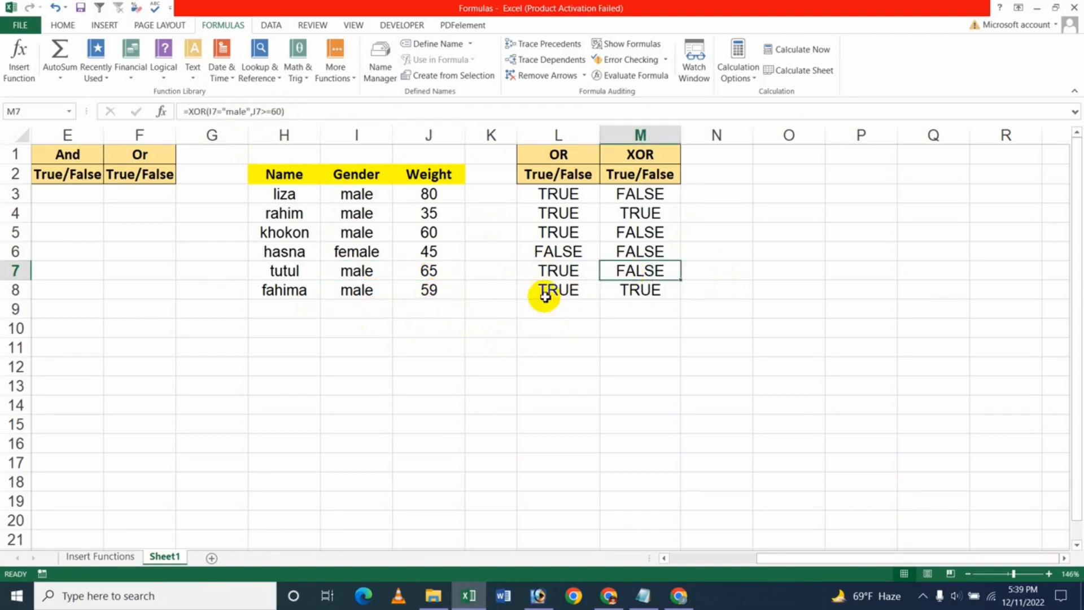
pyautogui.click(357, 294)
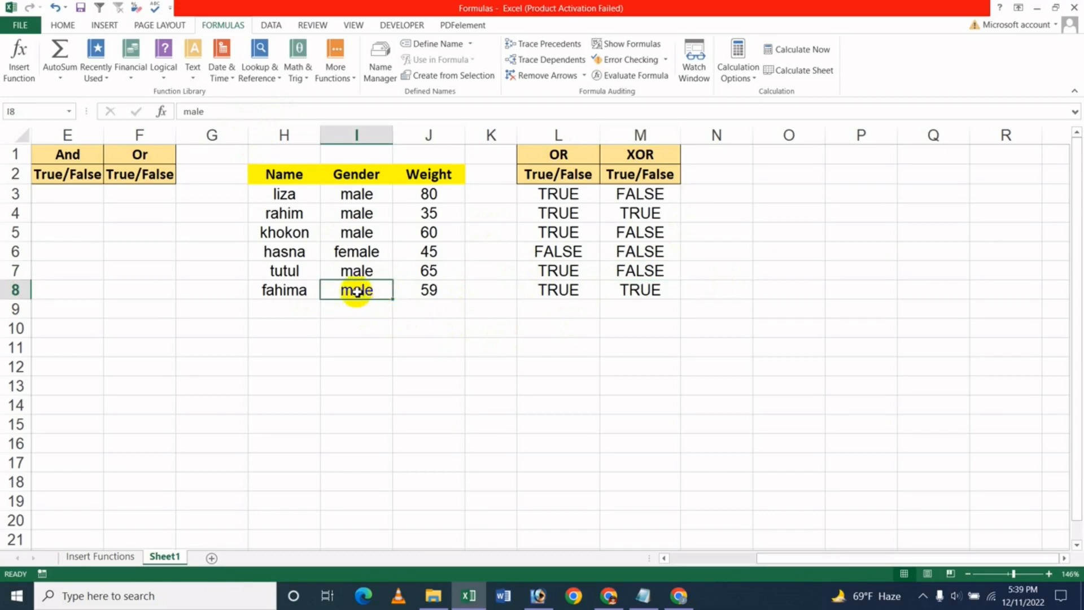
pyautogui.click(435, 291)
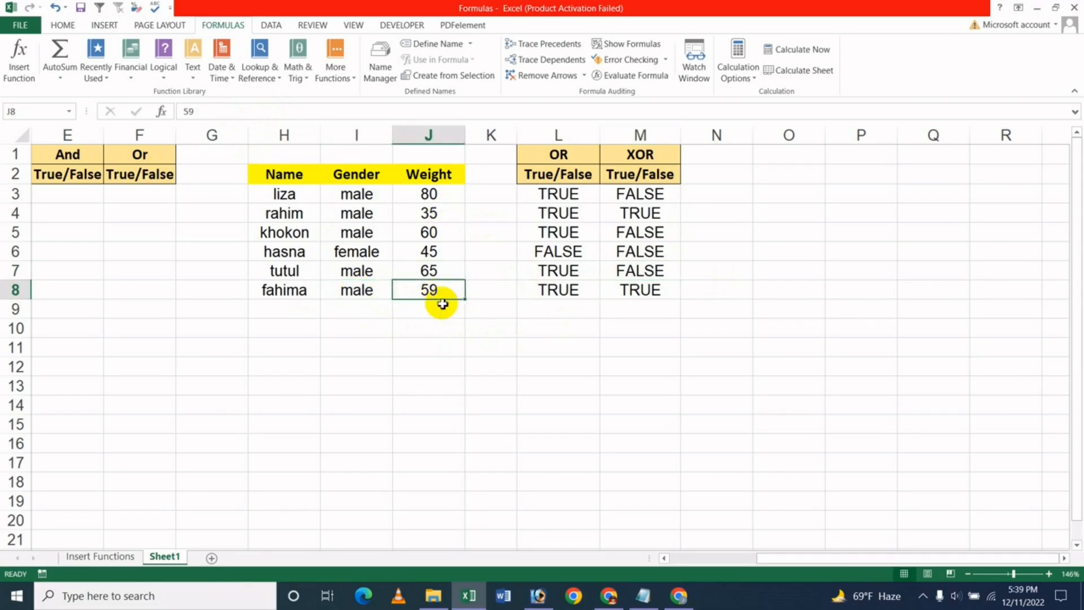
pyautogui.click(536, 297)
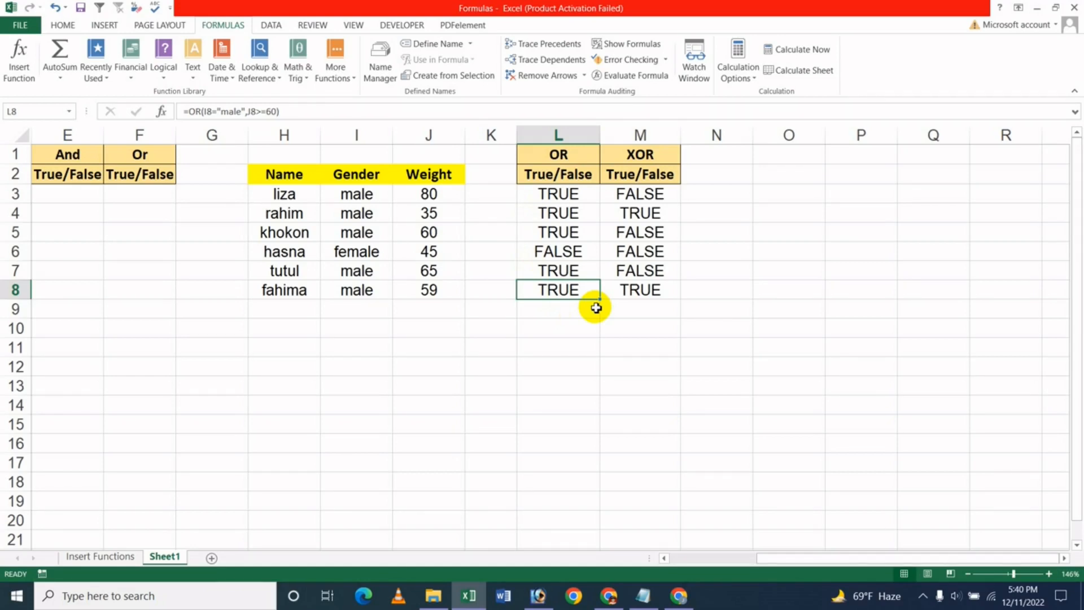
pyautogui.click(763, 291)
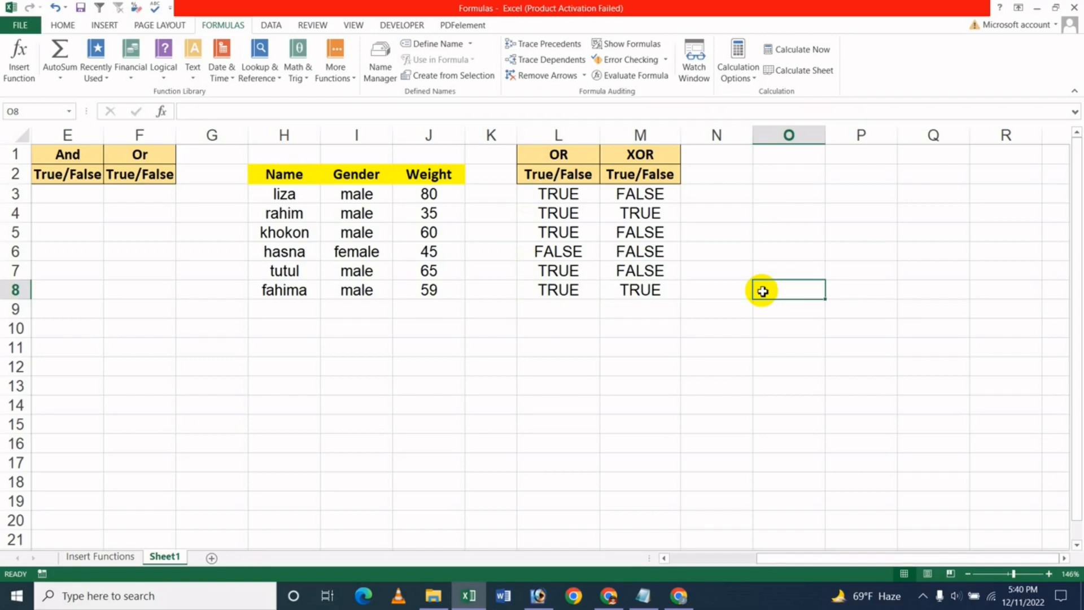
# Switch to the Chrome window with the JK Update Technology channel's videos on YouTube
pyautogui.click(679, 596)
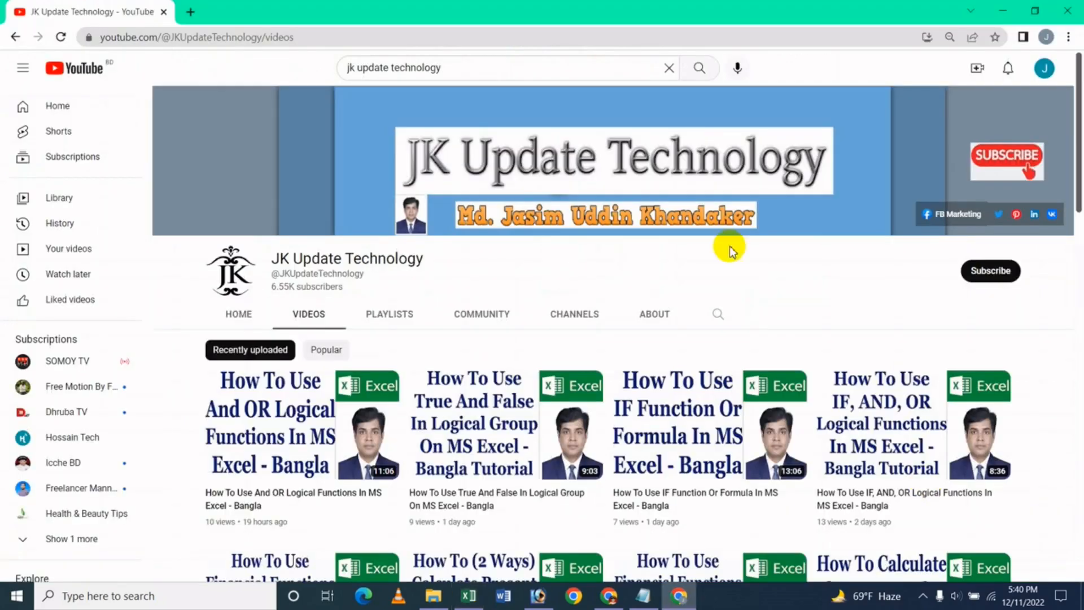